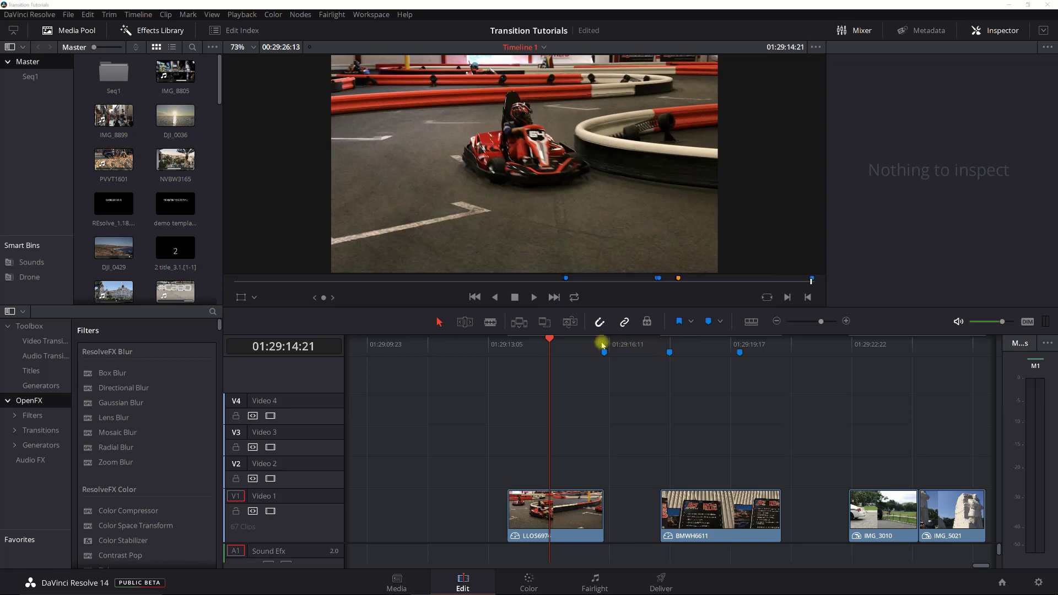
# Select the LLOS6974 clip and scrub the playhead through it from 01:29:13:18 to 01:29:14:22.
pyautogui.click(629, 344)
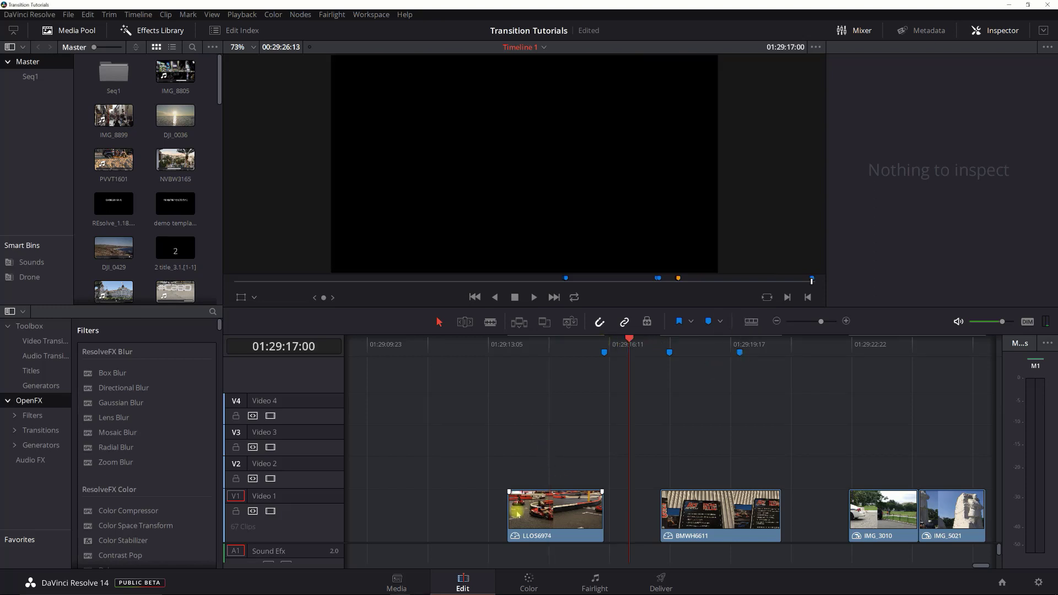
pyautogui.click(554, 501)
pyautogui.rightClick(584, 348)
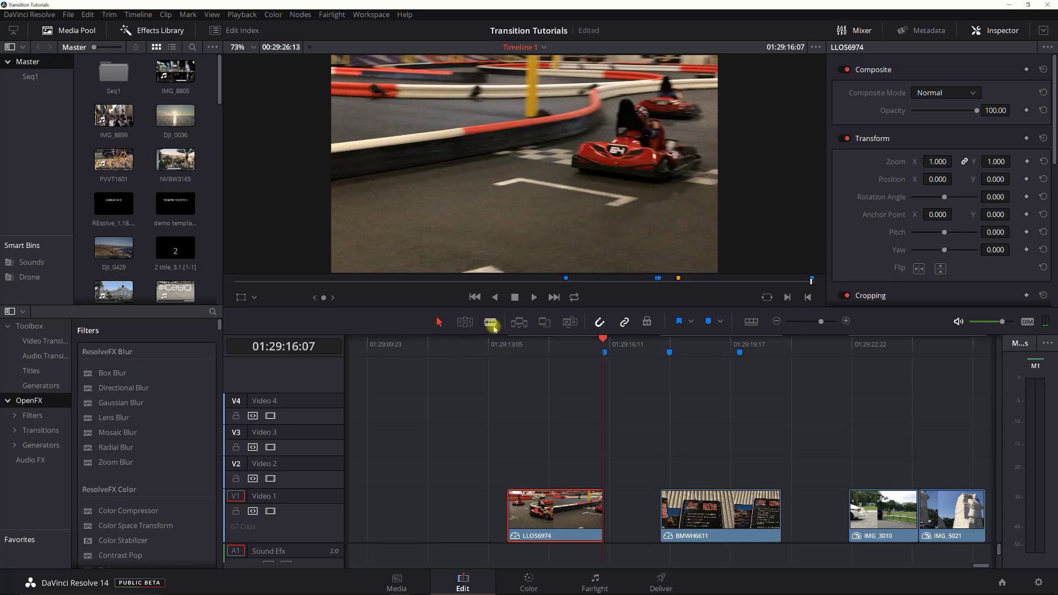
pyautogui.click(507, 348)
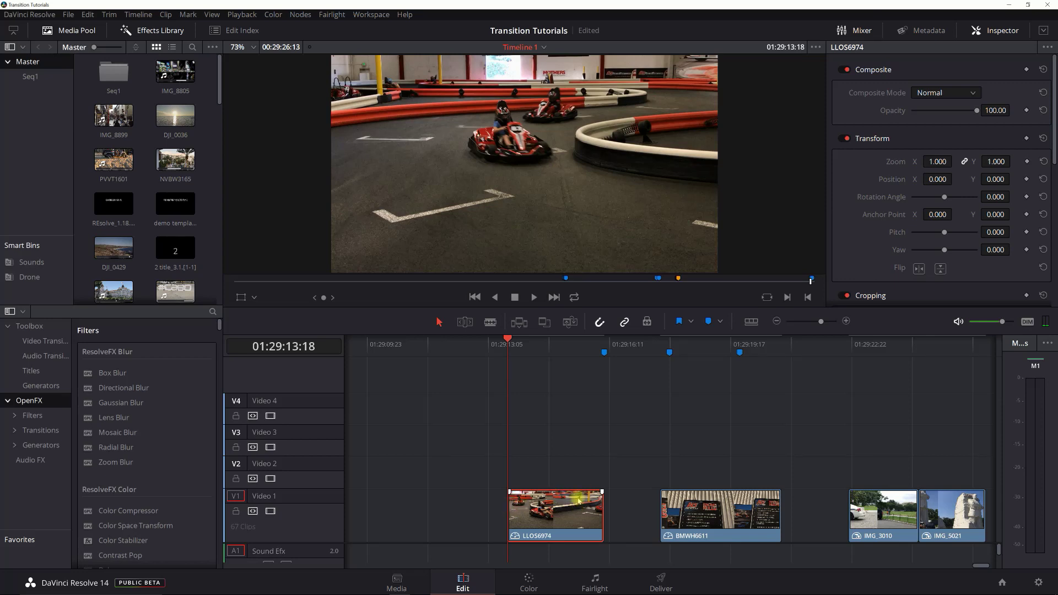
pyautogui.click(579, 349)
pyautogui.click(552, 354)
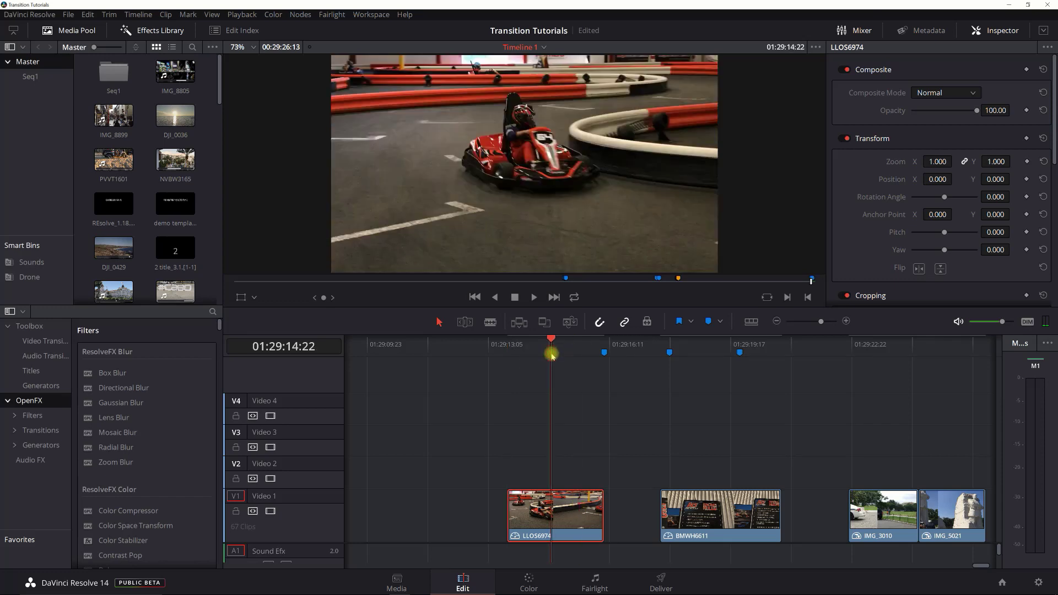
# Play the kart footage into the second clip, then park on Marker 16 and select LLOS6974.
pyautogui.press('space')
pyautogui.press('space')
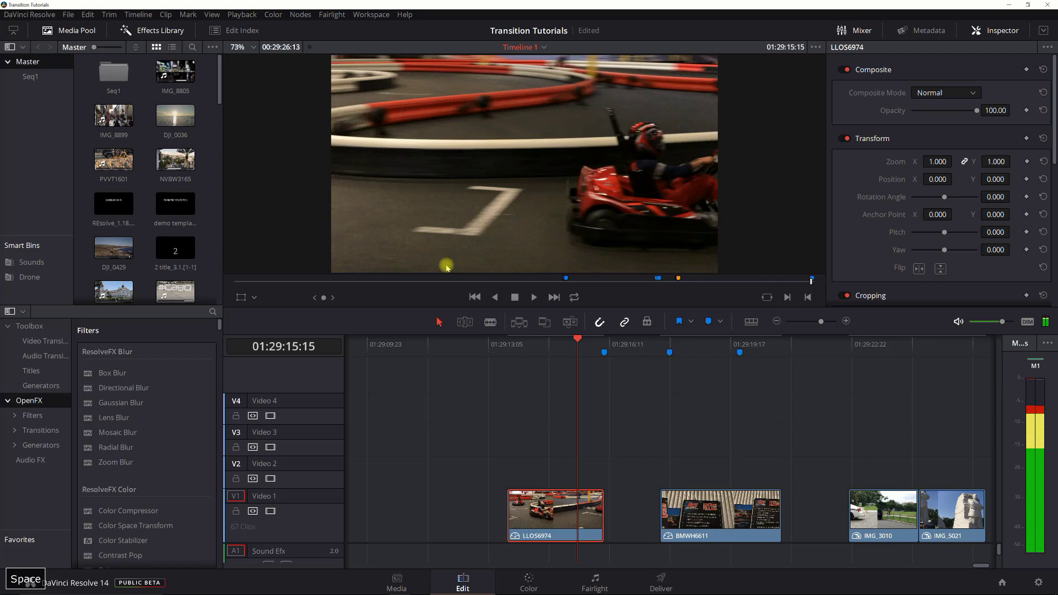
pyautogui.click(679, 350)
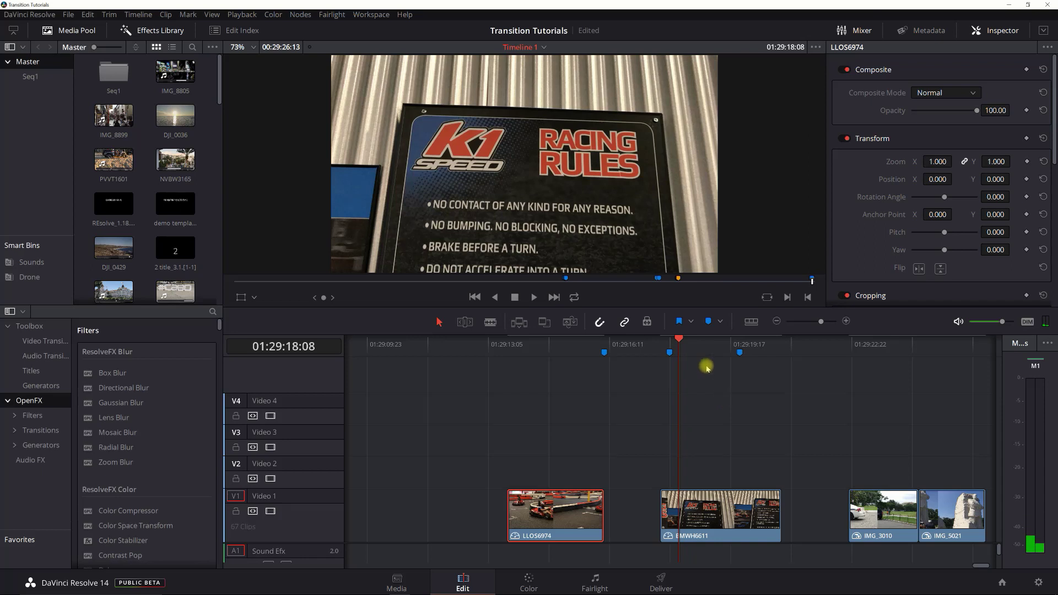
pyautogui.click(719, 346)
pyautogui.click(751, 347)
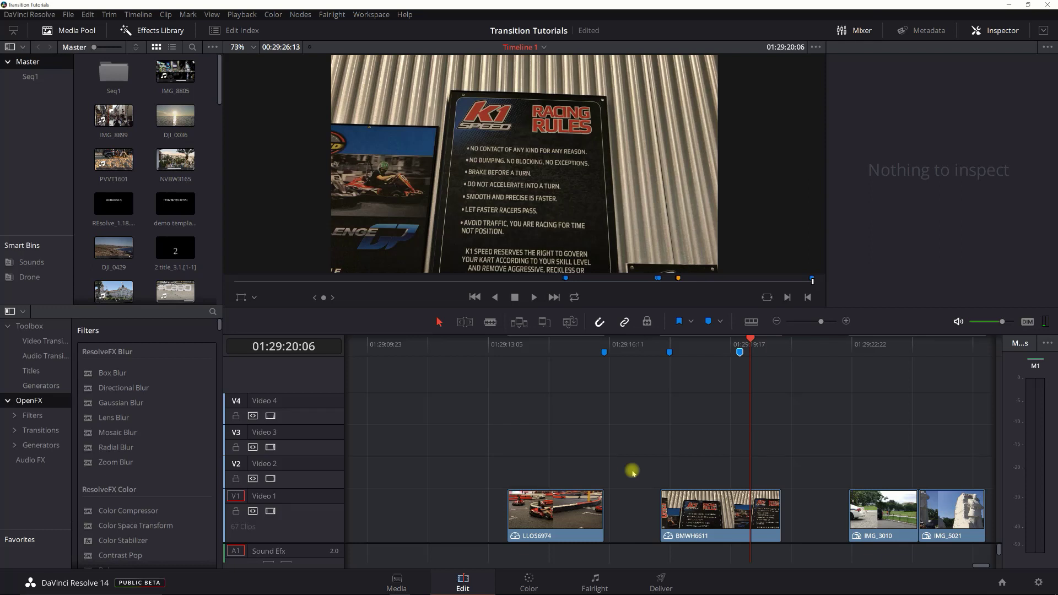
pyautogui.click(533, 351)
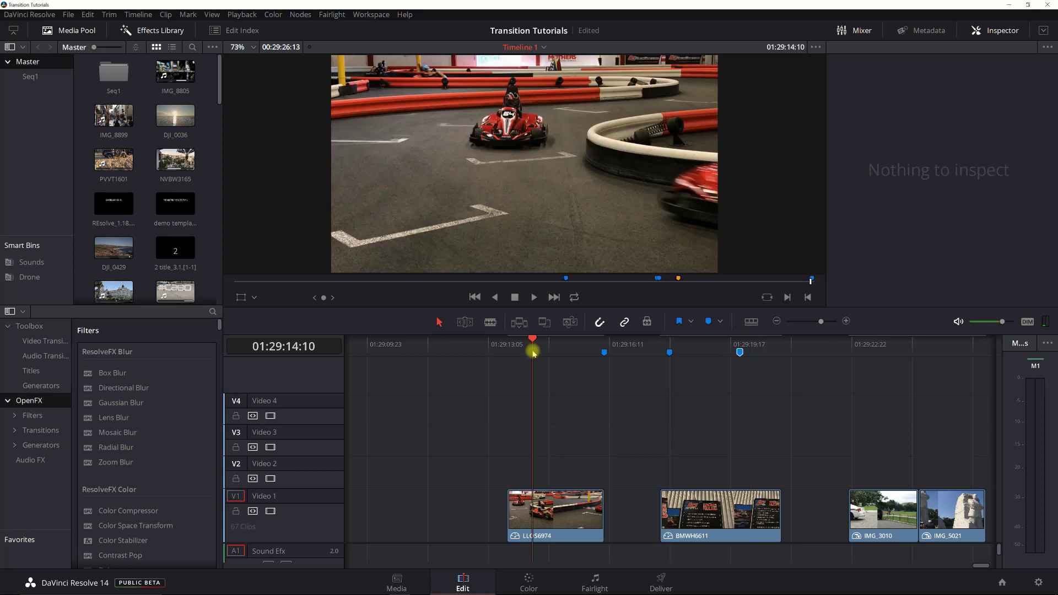
pyautogui.click(604, 345)
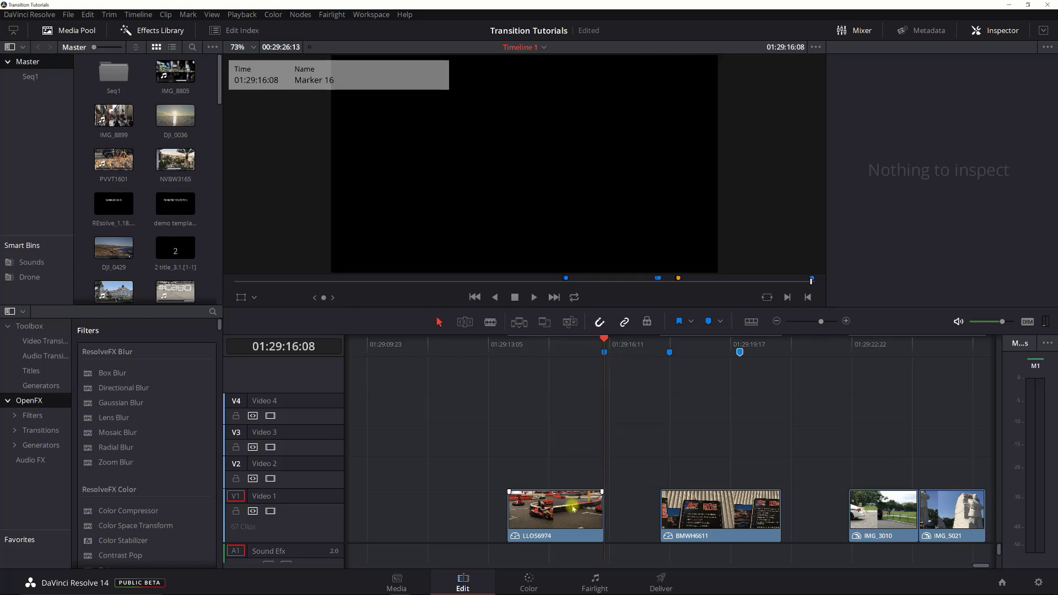
pyautogui.click(573, 508)
# Turn on Retime Controls for LLOS6974 and hide the Effects Library and Media Pool.
pyautogui.rightClick(573, 509)
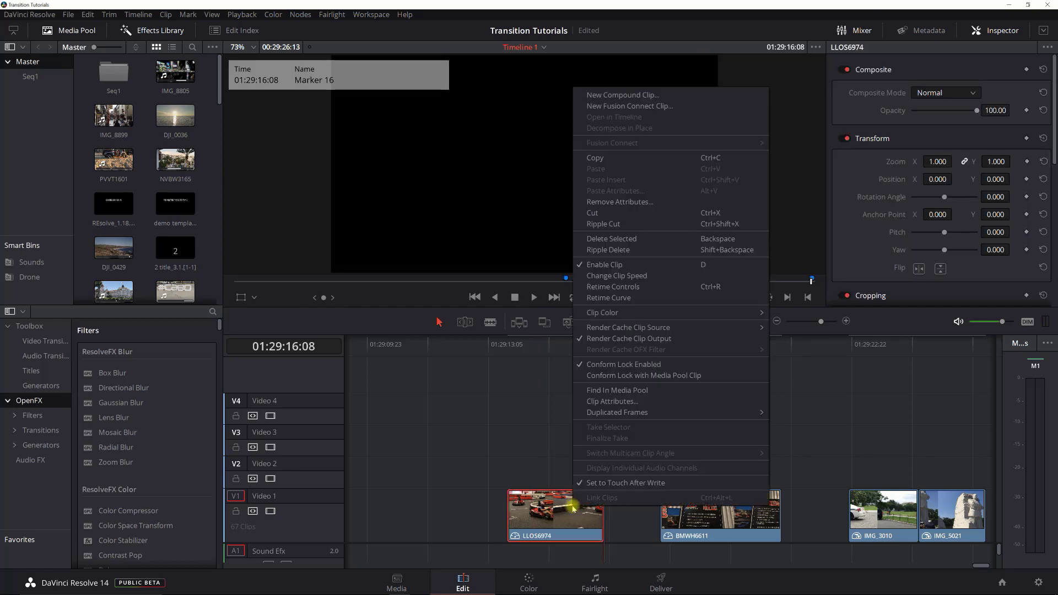
pyautogui.click(637, 285)
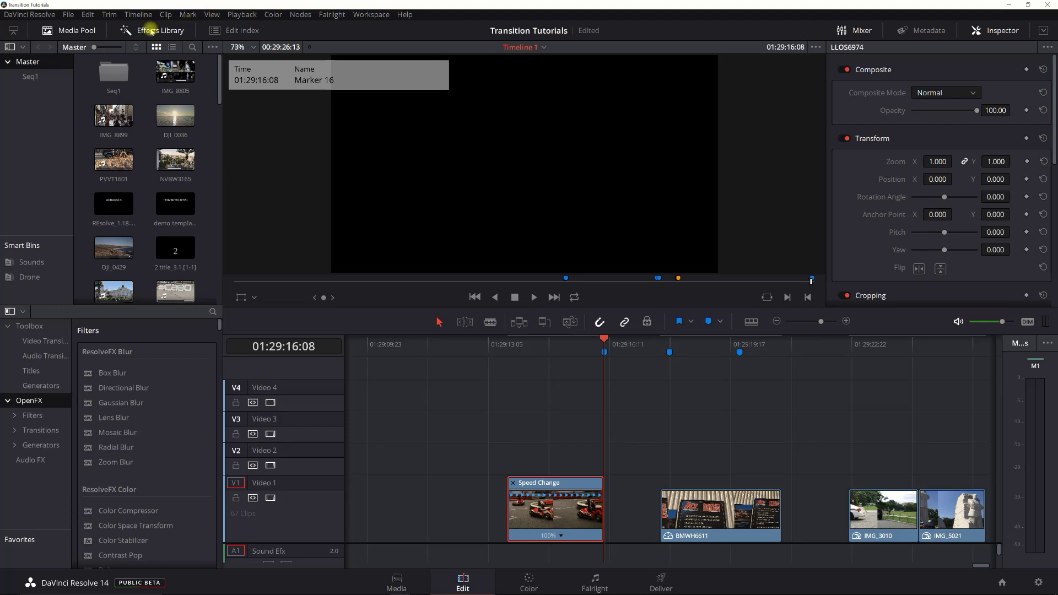
pyautogui.click(150, 31)
pyautogui.click(73, 32)
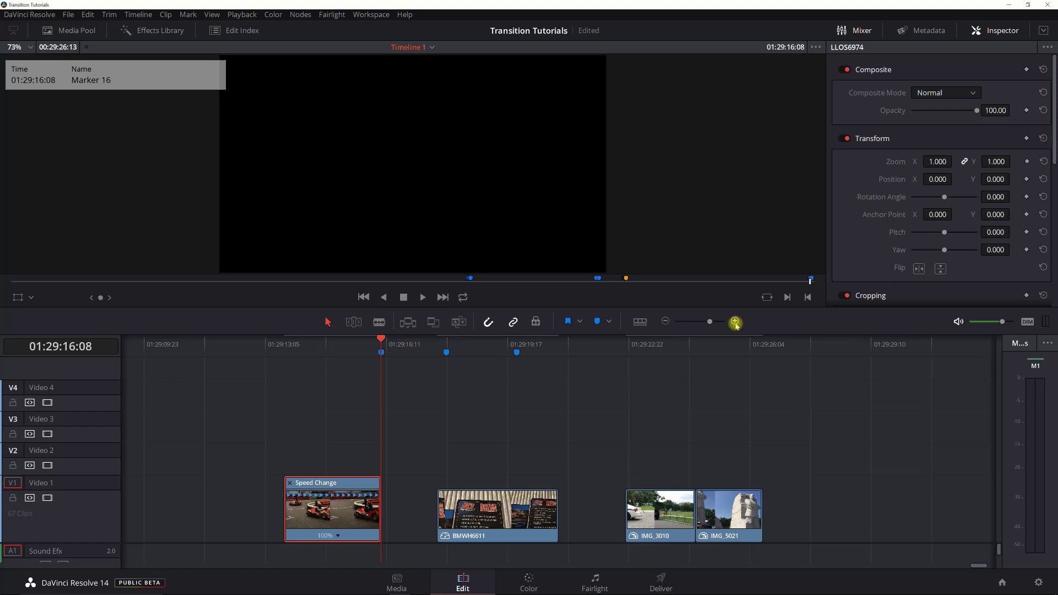
# Zoom the timeline in twice and park the playhead on frame 01:29:15:18.
pyautogui.click(735, 321)
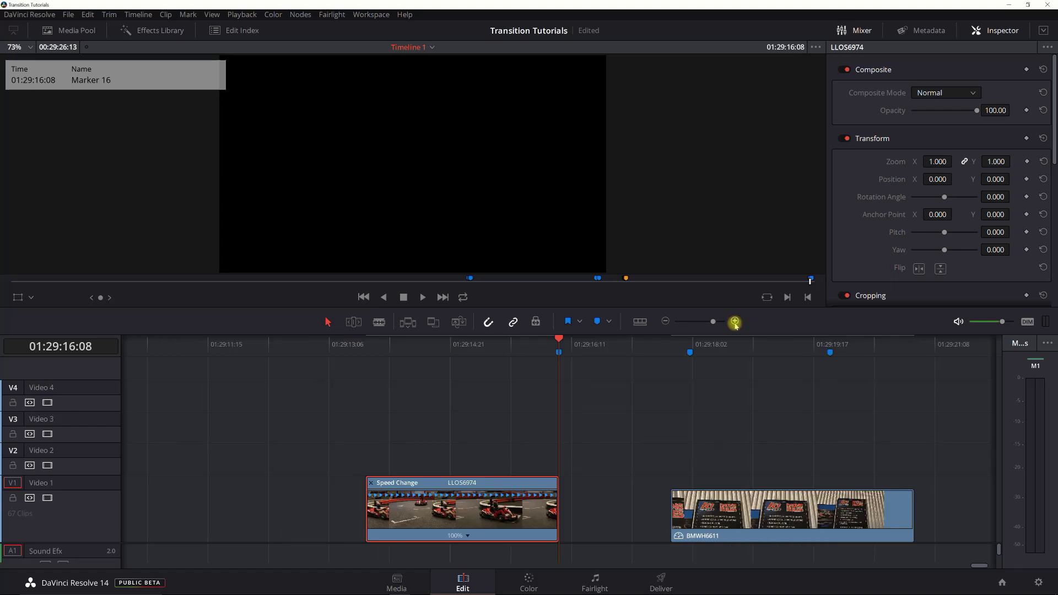
pyautogui.click(735, 322)
pyautogui.click(496, 540)
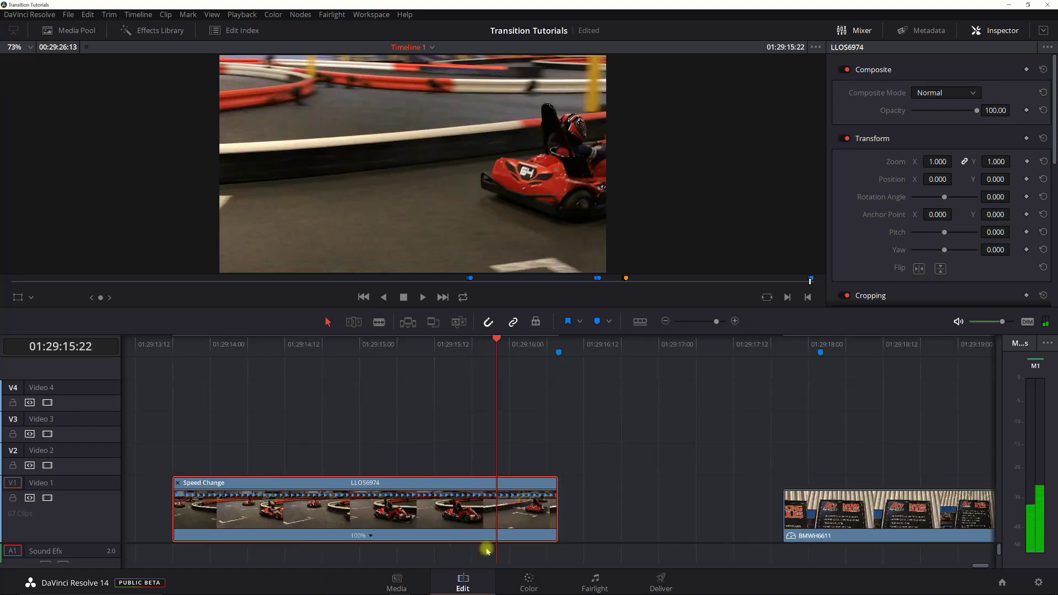
pyautogui.press('Left')
pyautogui.press('Left')
pyautogui.press('Left')
pyautogui.press('Left')
pyautogui.press('Left')
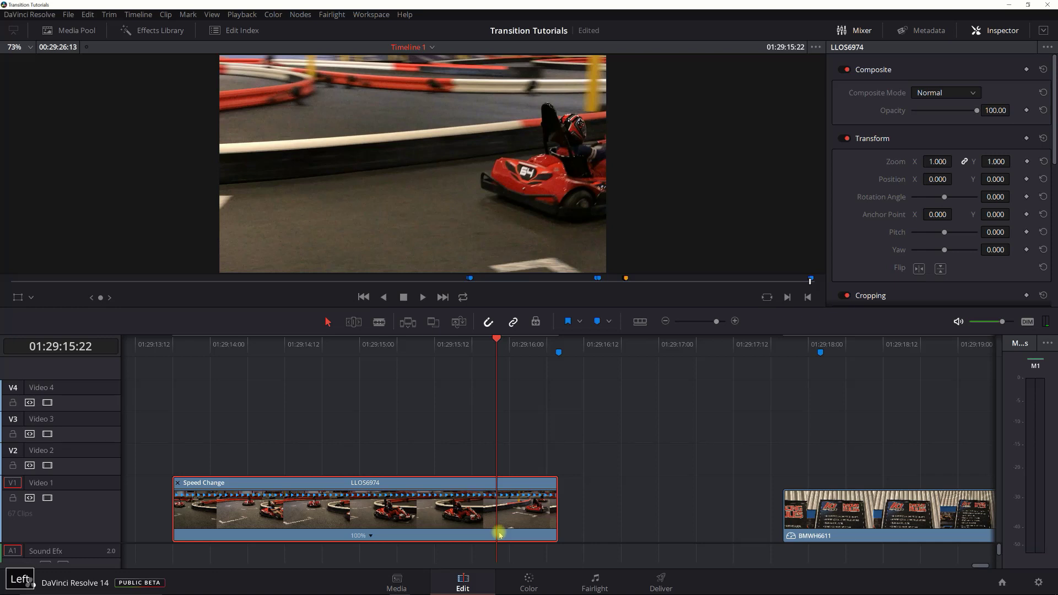
pyautogui.press('Left')
pyautogui.press('Left')
pyautogui.press('Left')
pyautogui.press('Left')
pyautogui.press('Left')
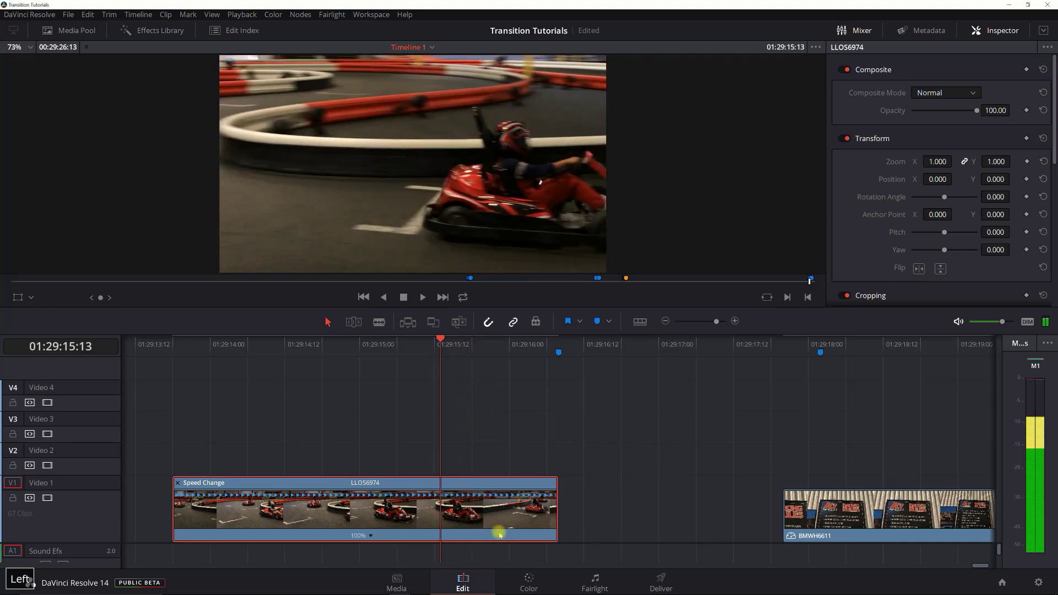
pyautogui.press('Right')
pyautogui.press('Right')
pyautogui.press('Right')
pyautogui.press('Right')
pyautogui.press('Right')
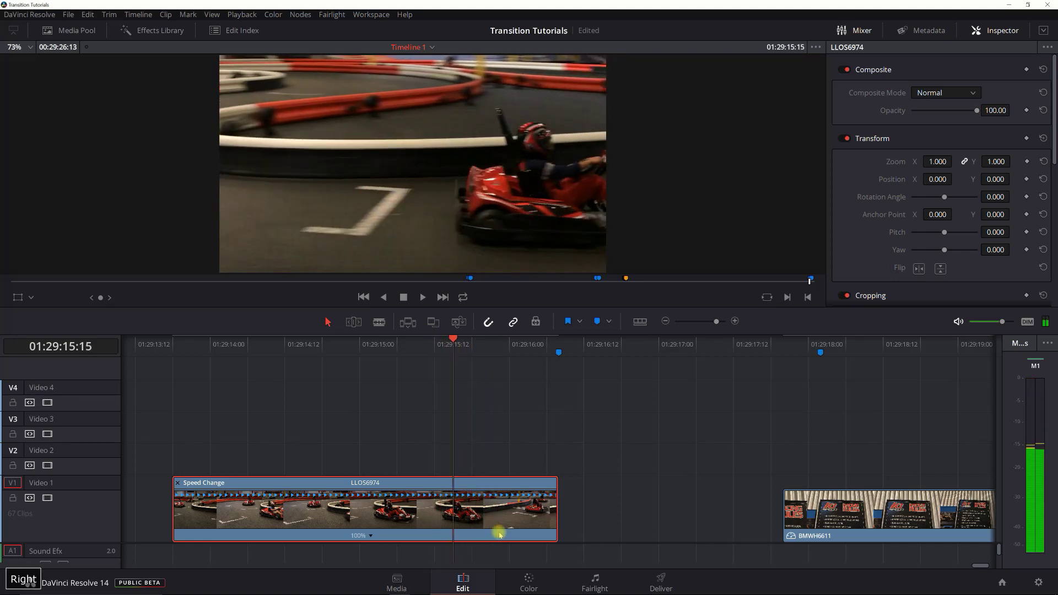
pyautogui.press('Right')
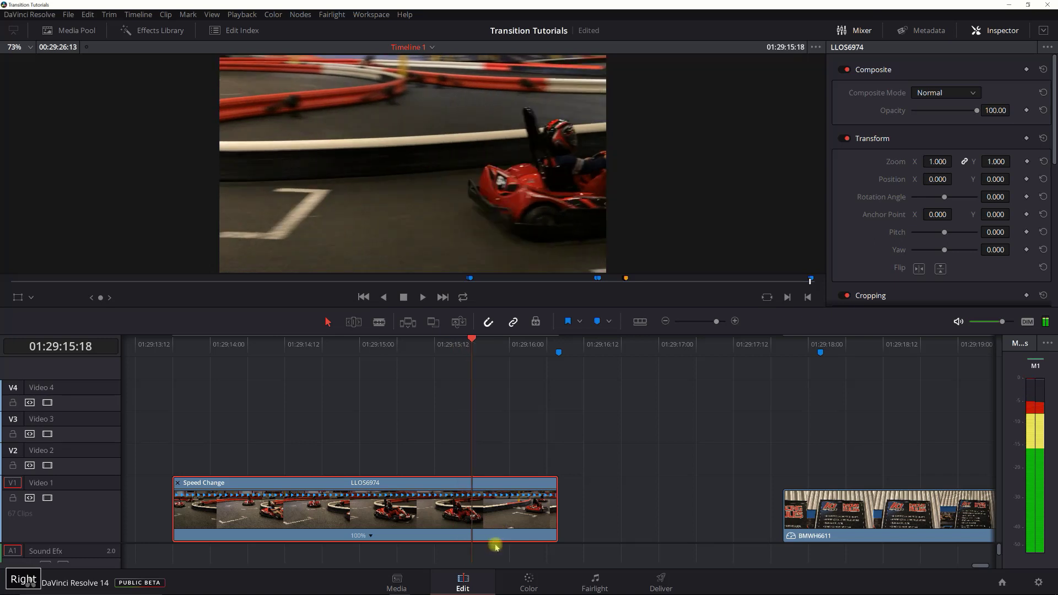
# Add a speed point to LLOS6974 at 01:29:15:18.
pyautogui.rightClick(473, 536)
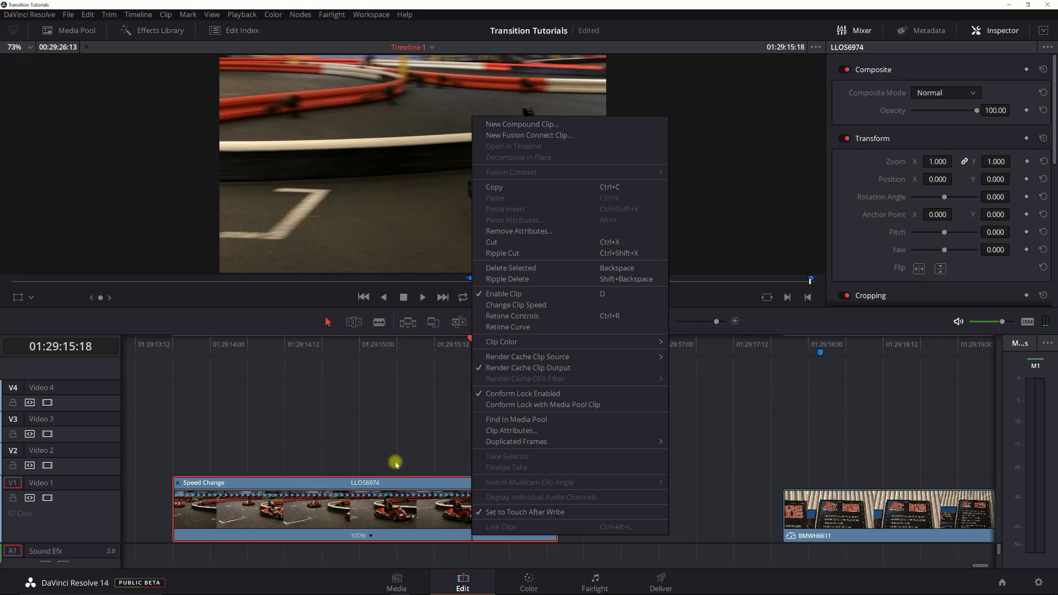
pyautogui.click(371, 537)
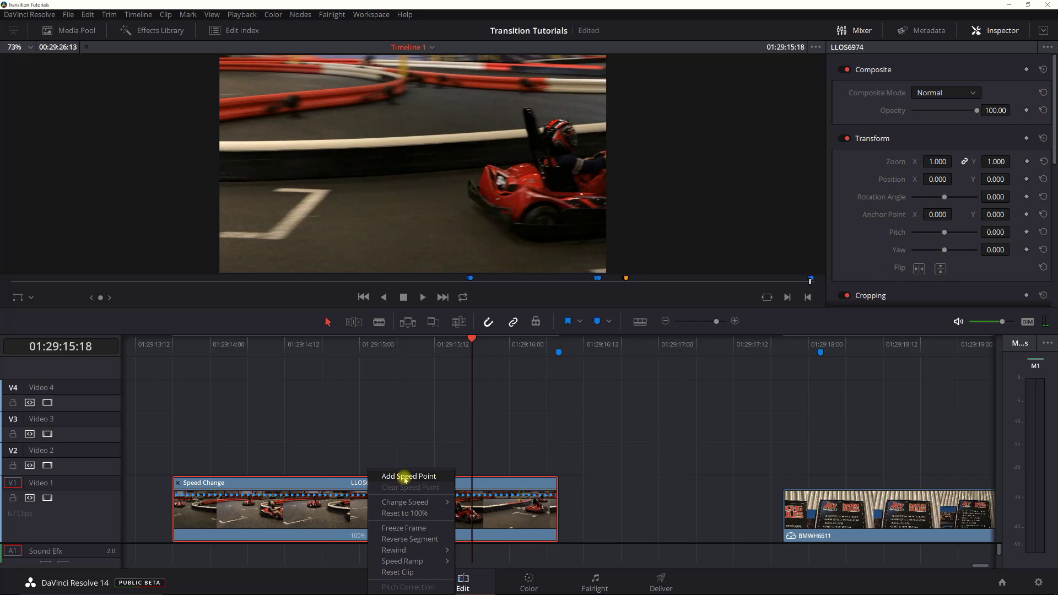
pyautogui.click(405, 477)
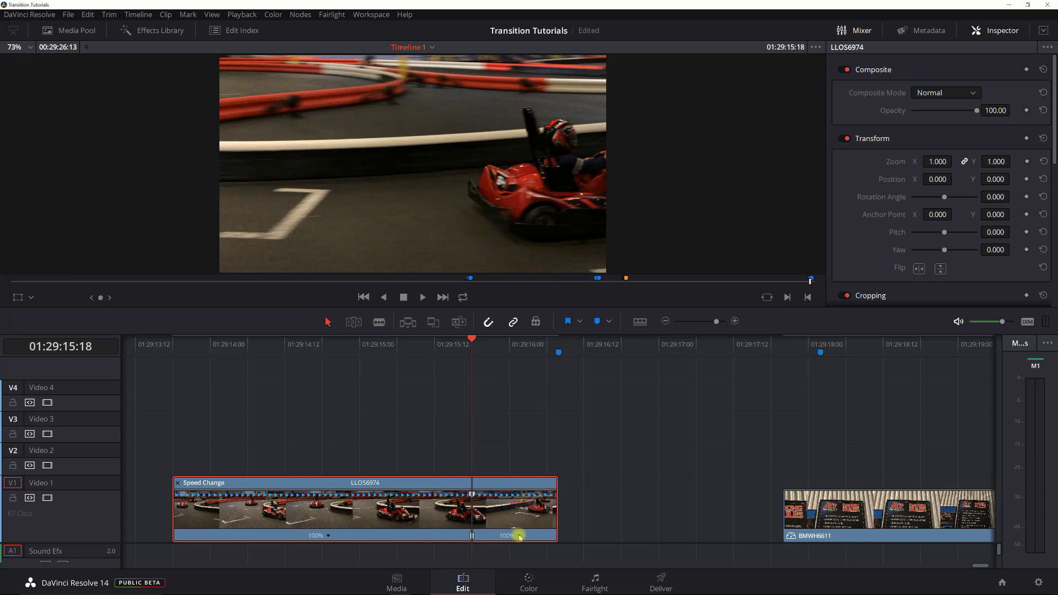
# Set the speed of the segment after the speed point to 400%.
pyautogui.click(520, 536)
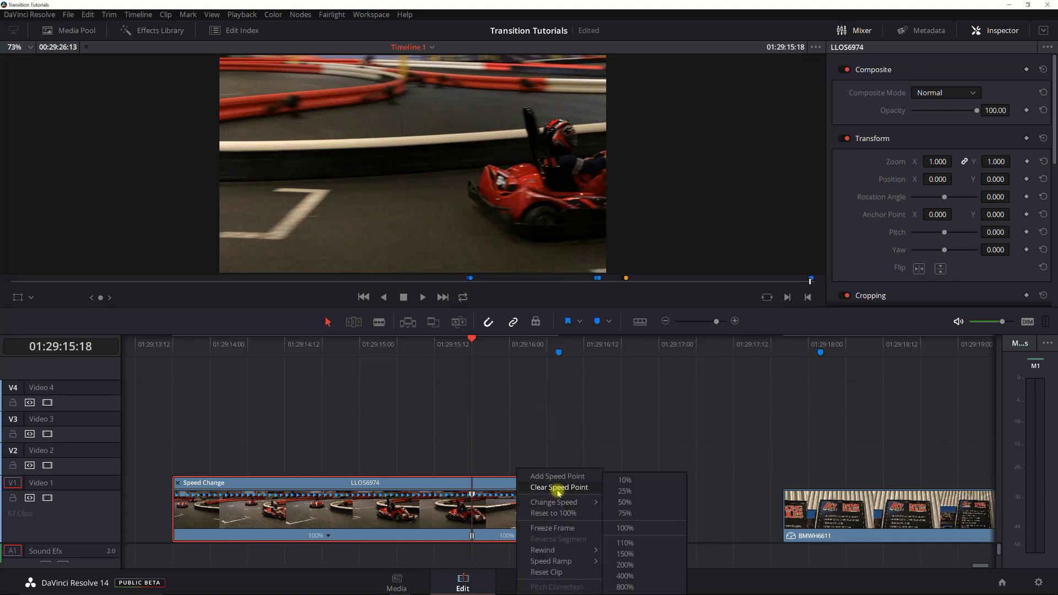
pyautogui.moveTo(559, 503)
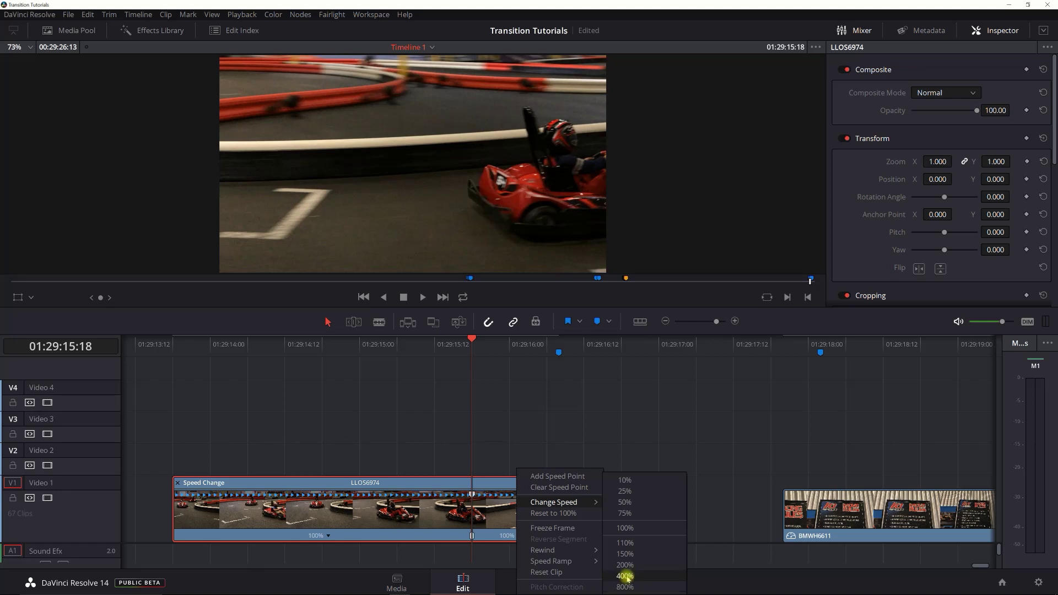
pyautogui.click(626, 576)
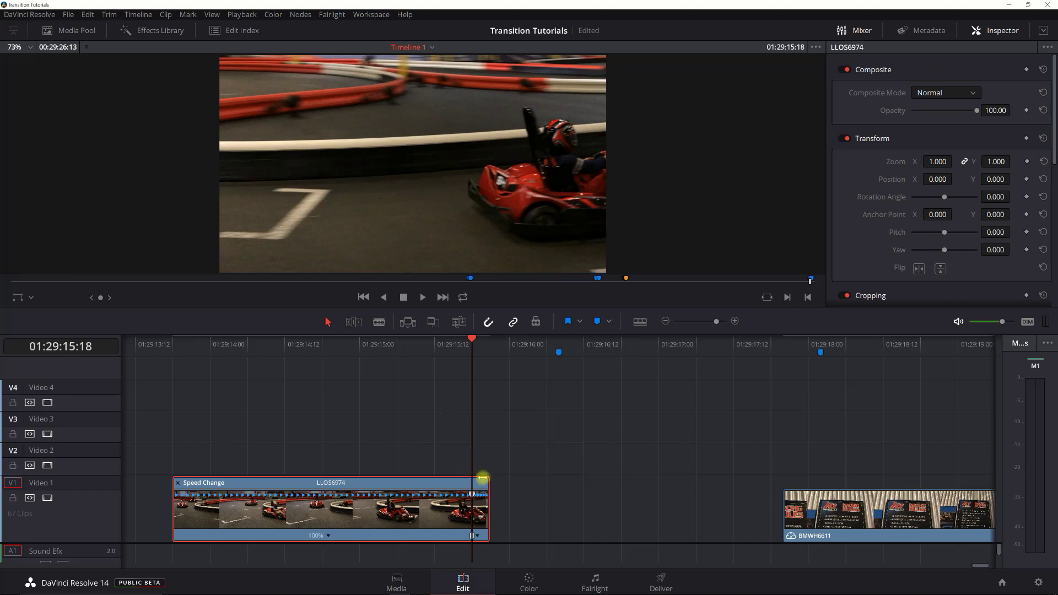
# Move the speed point earlier and shift LLOS6974 six frames later.
pyautogui.press('Right')
pyautogui.press('Right')
pyautogui.press('Right')
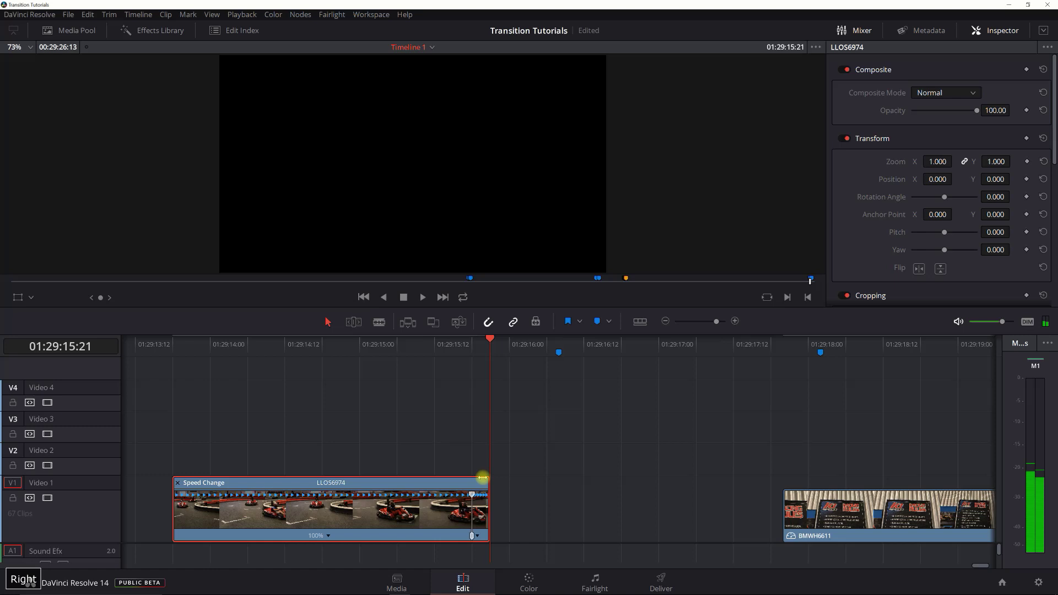
pyautogui.press('Left')
pyautogui.press('Left')
pyautogui.press('Left')
pyautogui.press('Left')
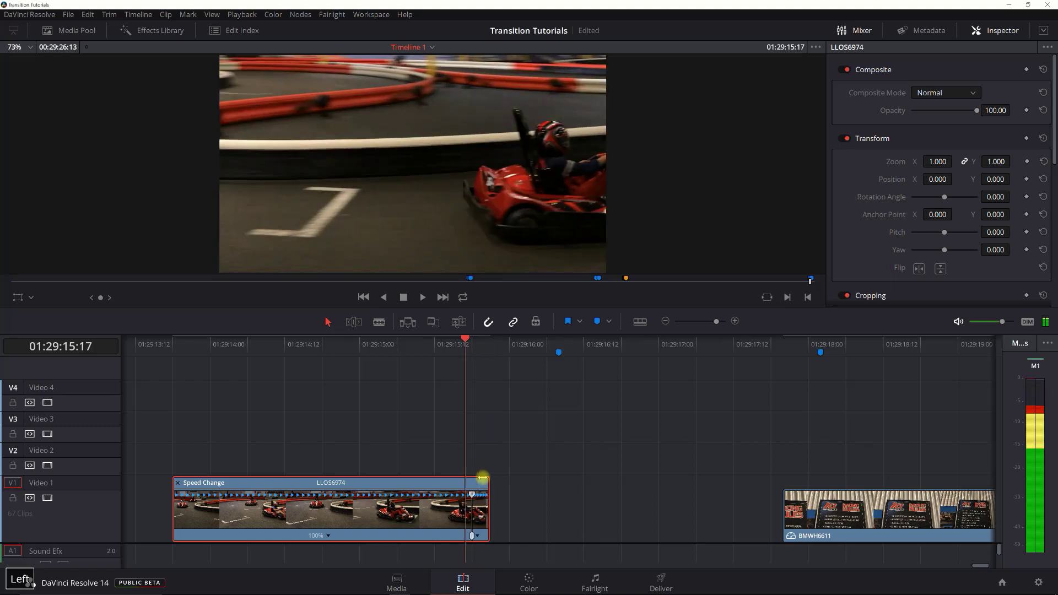
pyautogui.press('Left')
pyautogui.press('Left')
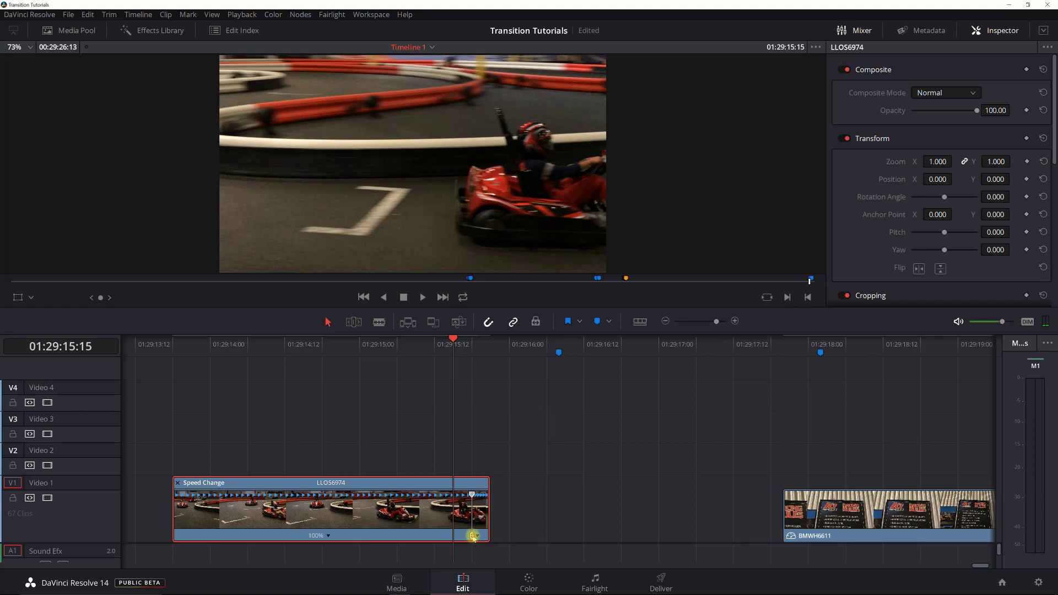
pyautogui.moveTo(473, 537); pyautogui.dragTo(444, 534)
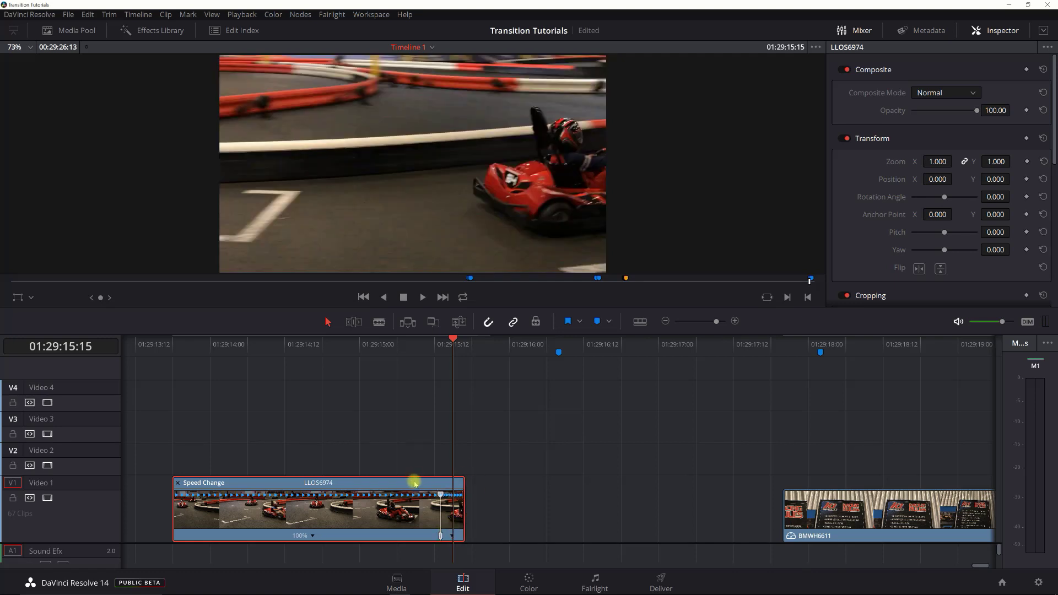
pyautogui.moveTo(415, 484); pyautogui.dragTo(456, 495)
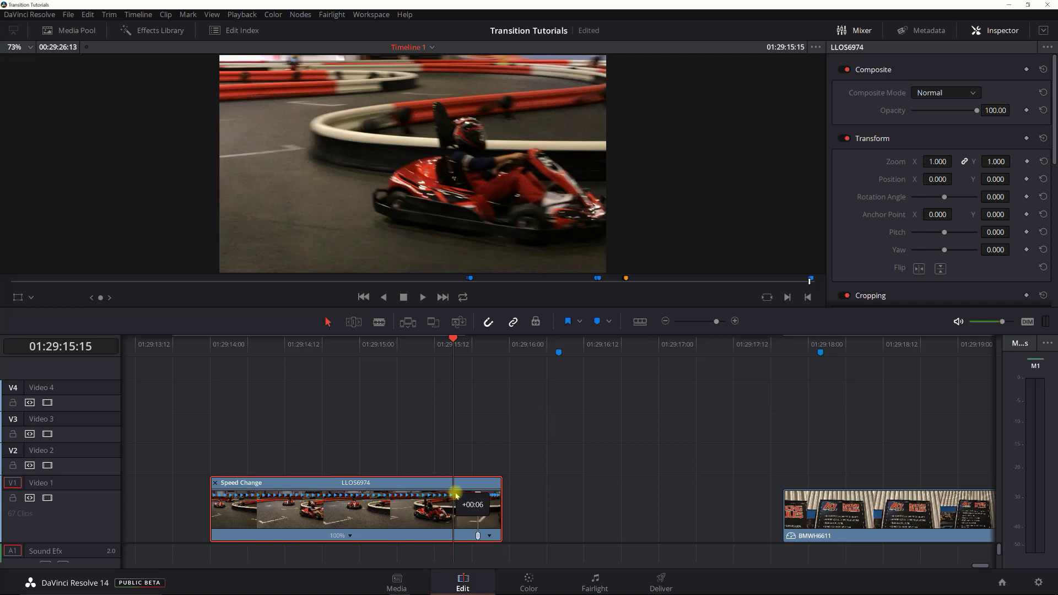
pyautogui.press('Right')
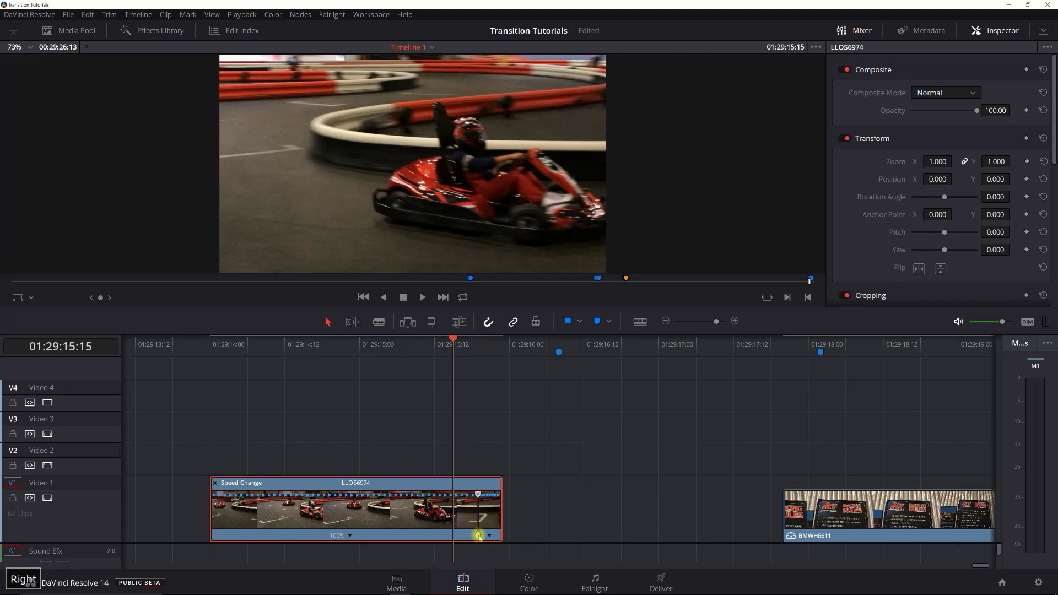
pyautogui.press('Right')
pyautogui.press('Right')
pyautogui.press('Right')
pyautogui.press('Right')
pyautogui.press('Right')
pyautogui.press('Right')
pyautogui.press('Right')
pyautogui.press('Right')
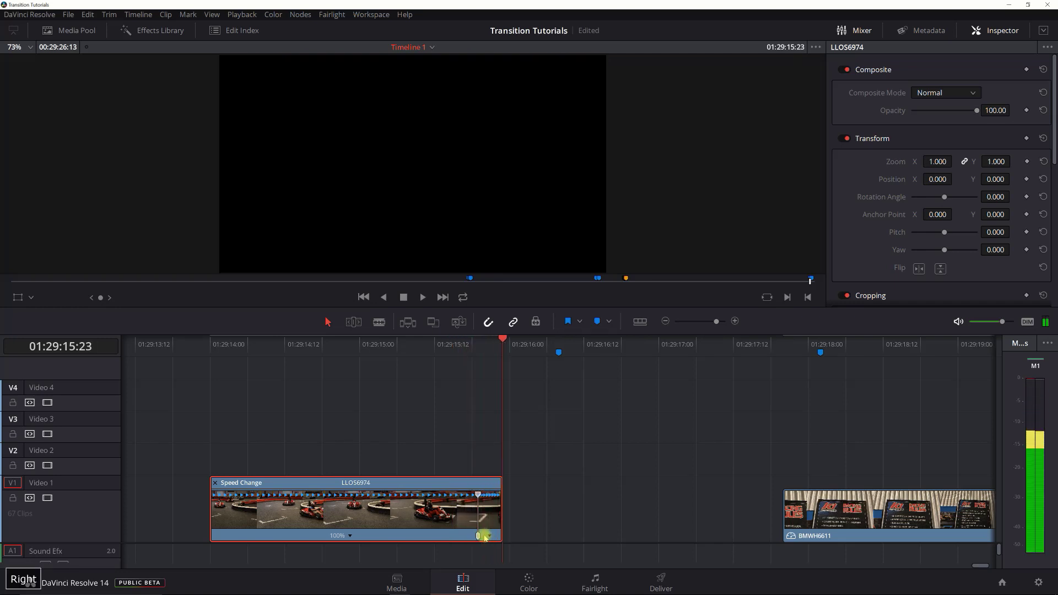
pyautogui.press('Left')
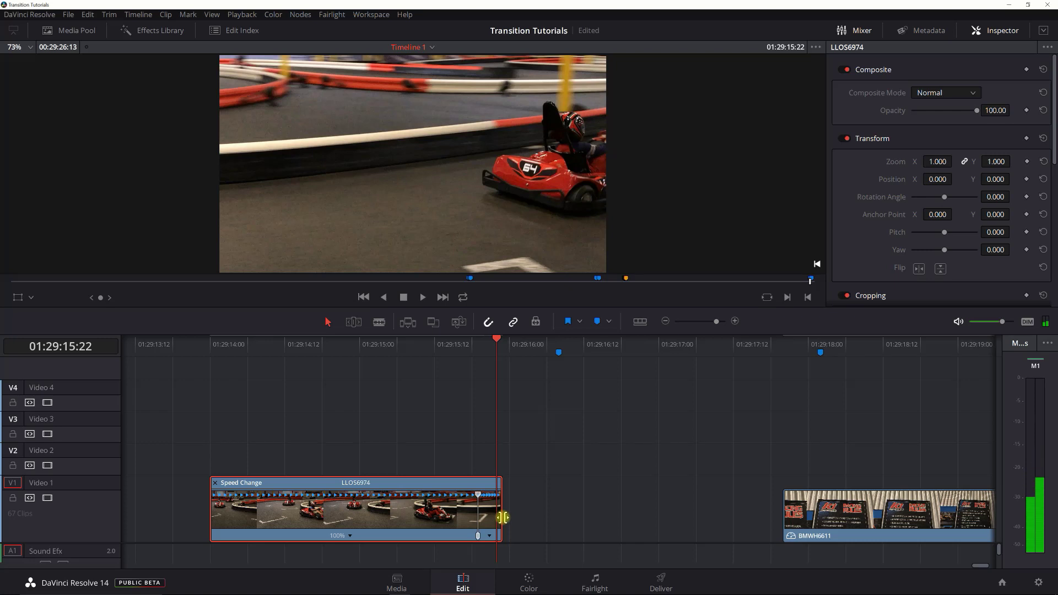
# Speed up the clip's final section to 400% and nudge the speed point to shorten it.
pyautogui.moveTo(503, 517); pyautogui.dragTo(535, 517)
pyautogui.press('Right')
pyautogui.press('Right')
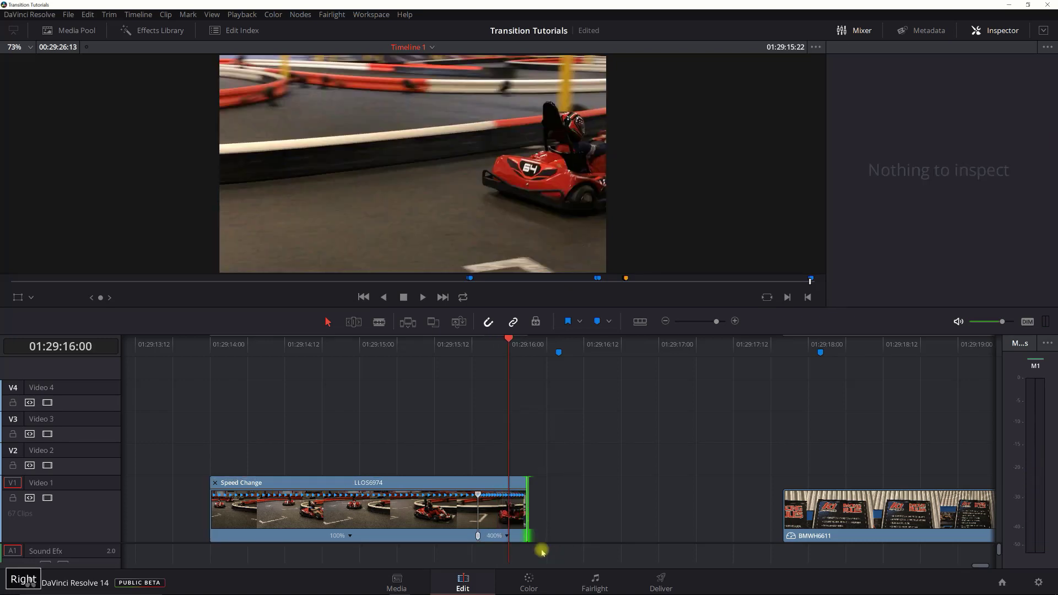
pyautogui.press('Right')
pyautogui.press('Right')
pyautogui.press('Right')
pyautogui.press('Left')
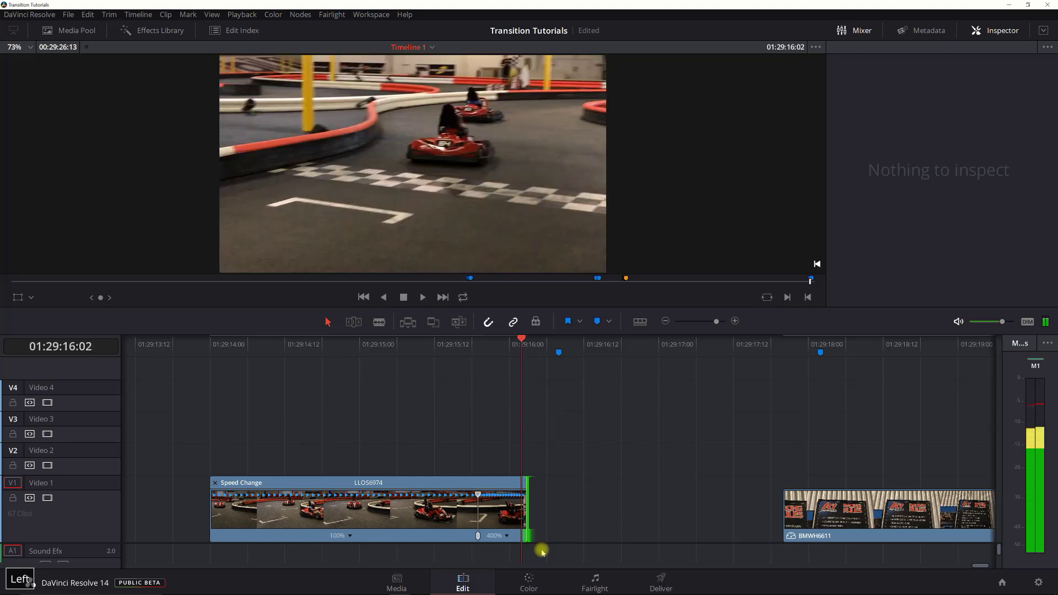
pyautogui.moveTo(477, 536); pyautogui.dragTo(480, 539)
pyautogui.press('Left')
pyautogui.press('Left')
pyautogui.press('Left')
pyautogui.press('Left')
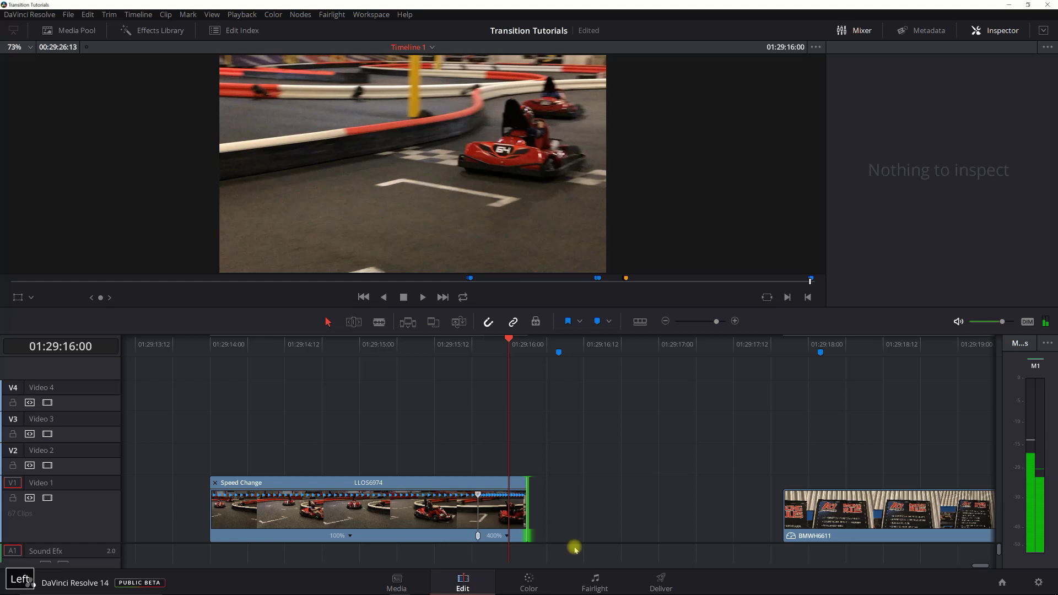
pyautogui.press('Left')
pyautogui.press('Left')
pyautogui.press('Left')
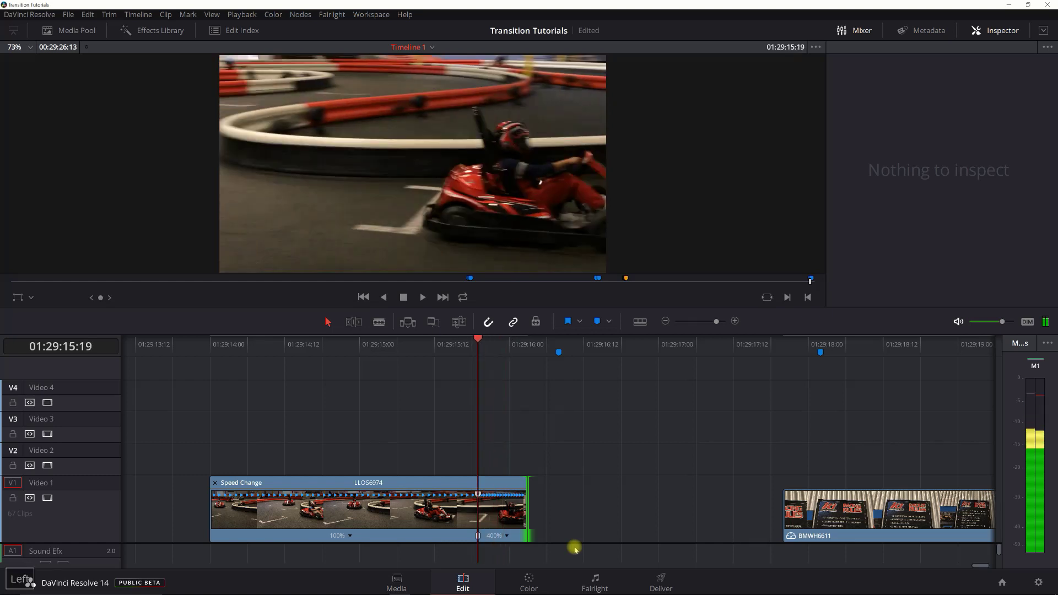
pyautogui.press('Right')
pyautogui.press('Right')
pyautogui.press('Right')
pyautogui.press('Right')
pyautogui.press('Right')
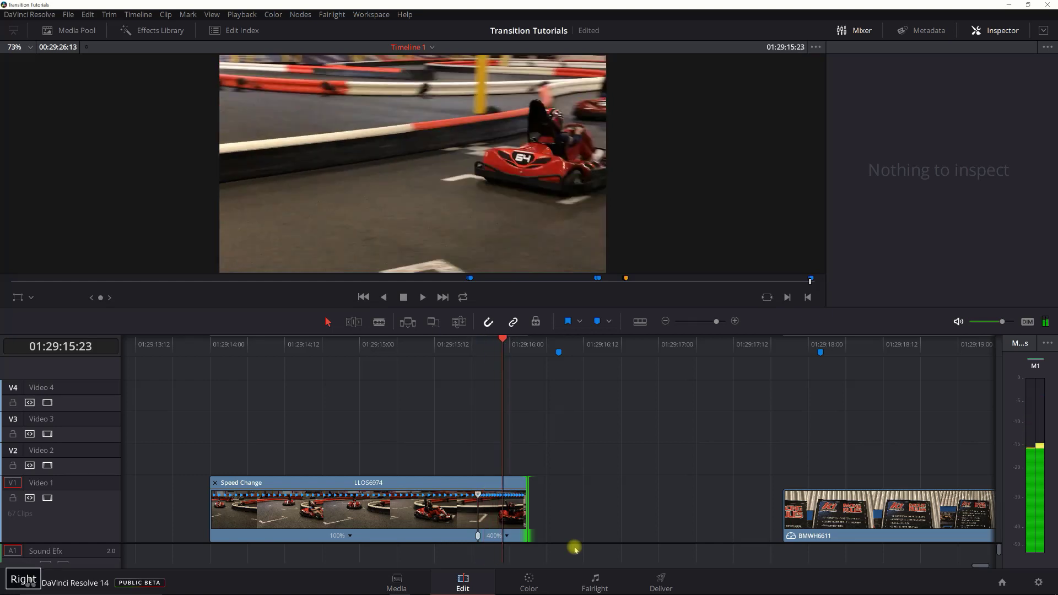
pyautogui.press('Right')
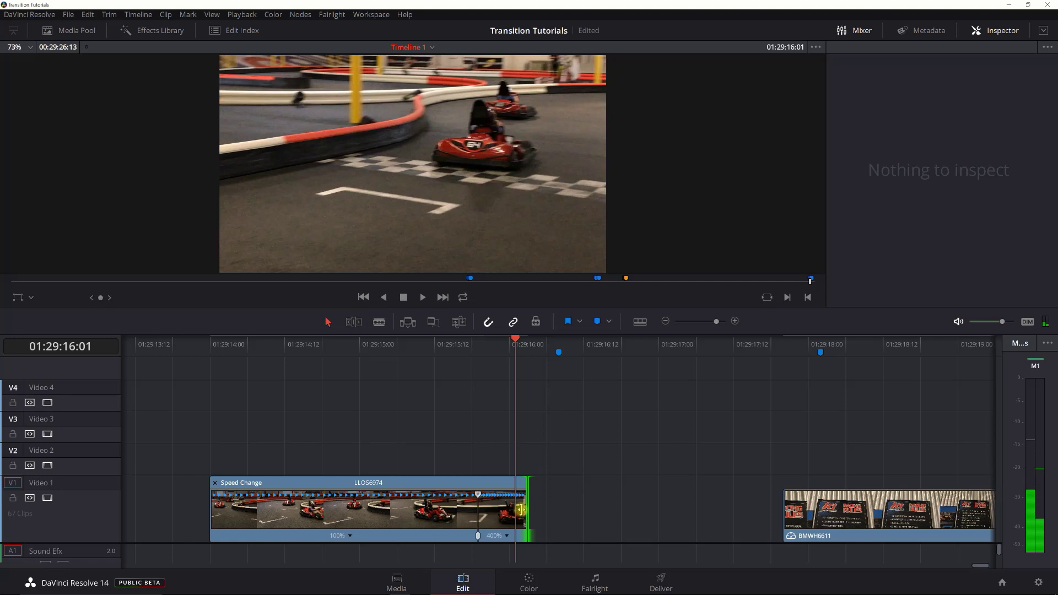
# Trim two frames off LLOS6974's end and move BMWH6611 about a second earlier.
pyautogui.moveTo(525, 509); pyautogui.dragTo(516, 512)
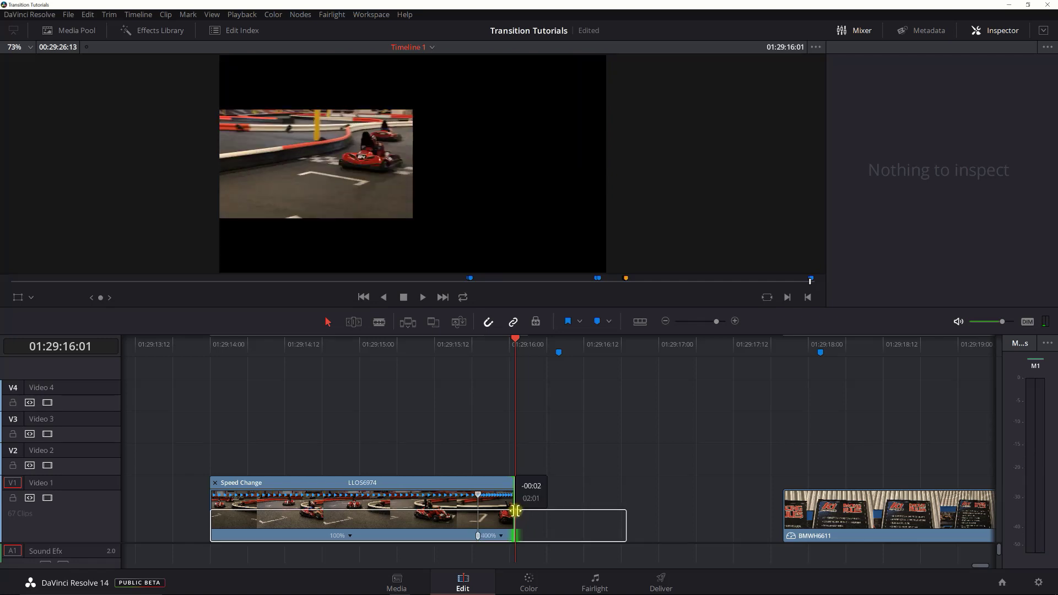
pyautogui.moveTo(515, 511); pyautogui.dragTo(515, 510)
pyautogui.press('Left')
pyautogui.press('Left')
pyautogui.press('Left')
pyautogui.press('Left')
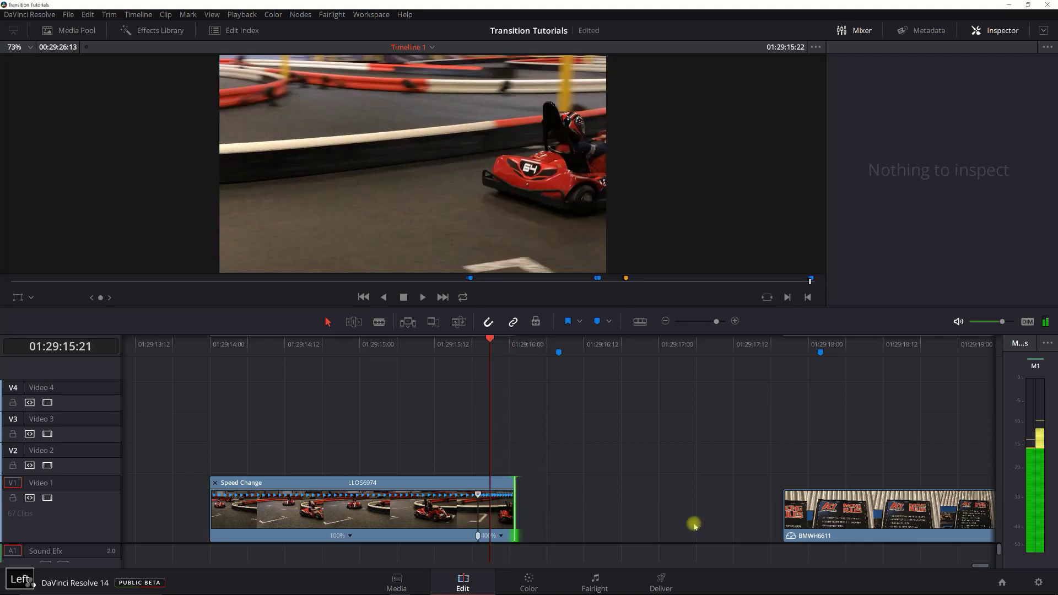
pyautogui.press('Left')
pyautogui.press('Left')
pyautogui.press('Right')
pyautogui.press('Right')
pyautogui.press('Right')
pyautogui.press('Right')
pyautogui.press('Right')
pyautogui.press('Right')
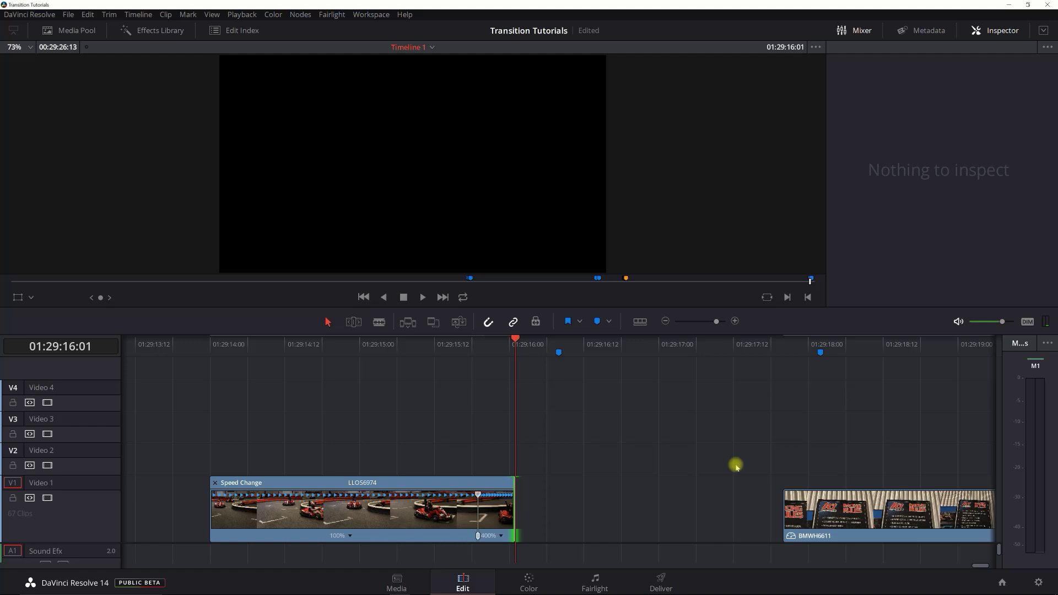
pyautogui.moveTo(829, 505); pyautogui.dragTo(642, 528)
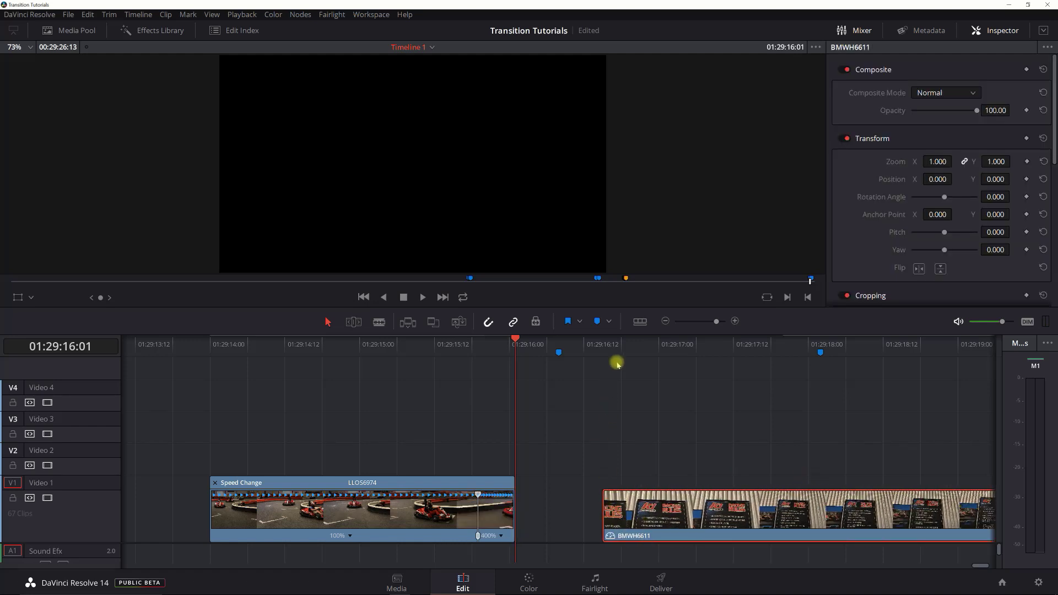
# Turn on Retime Controls for the BMWH6611 clip.
pyautogui.click(604, 351)
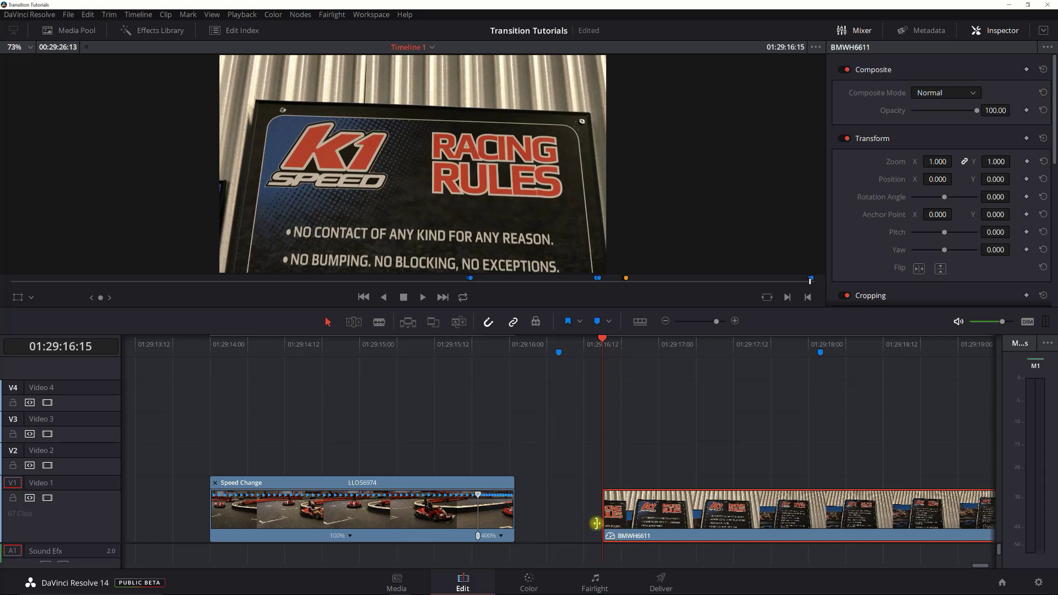
pyautogui.rightClick(635, 531)
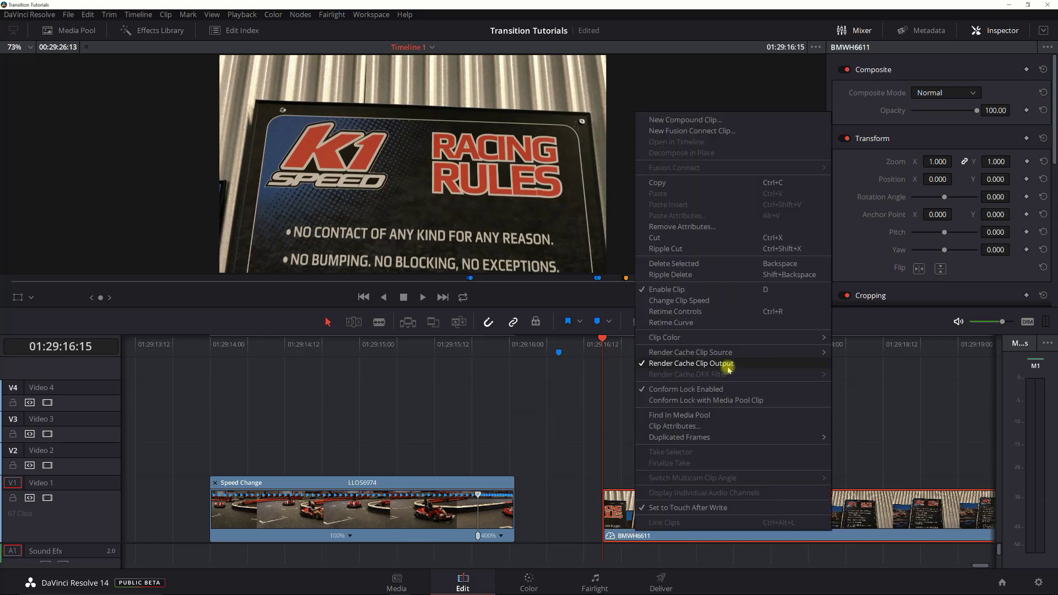
pyautogui.click(696, 315)
# Add a speed point to BMWH6611 at 01:29:17:13.
pyautogui.press('Right')
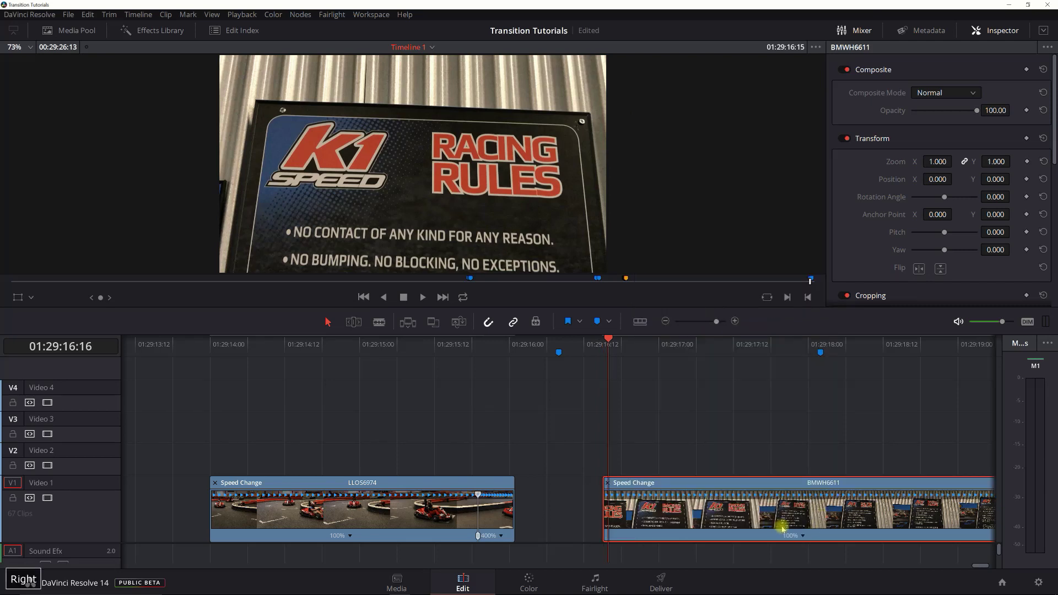
pyautogui.press('Right')
pyautogui.press('Right')
pyautogui.press('Right')
pyautogui.press('Right')
pyautogui.press('Right')
pyautogui.press('Right')
pyautogui.press('Right')
pyautogui.press('Right')
pyautogui.press('Right')
pyautogui.press('Right')
pyautogui.press('Right')
pyautogui.press('Right')
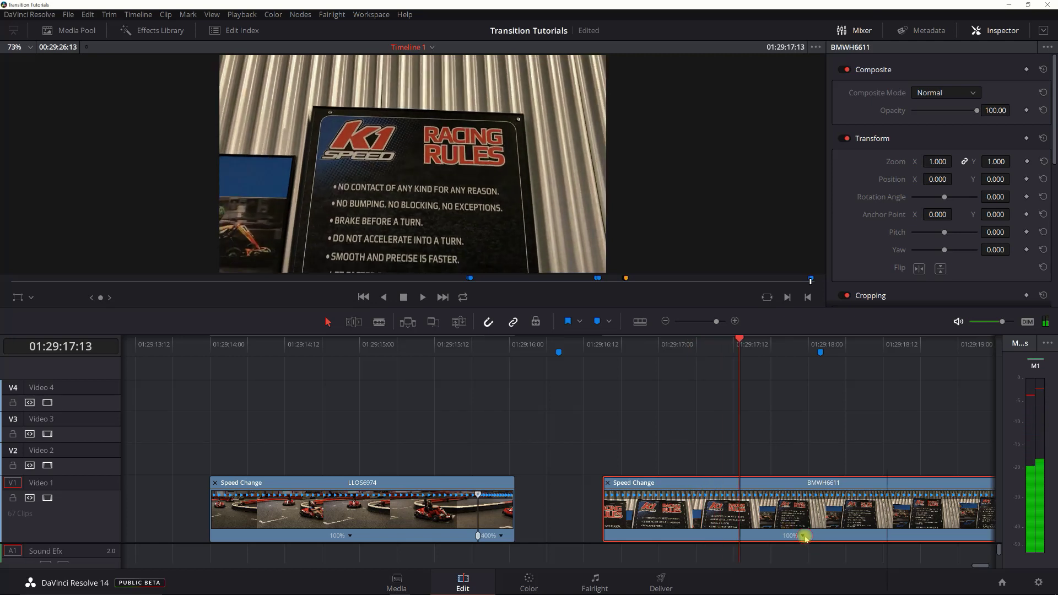
pyautogui.click(806, 539)
pyautogui.click(833, 474)
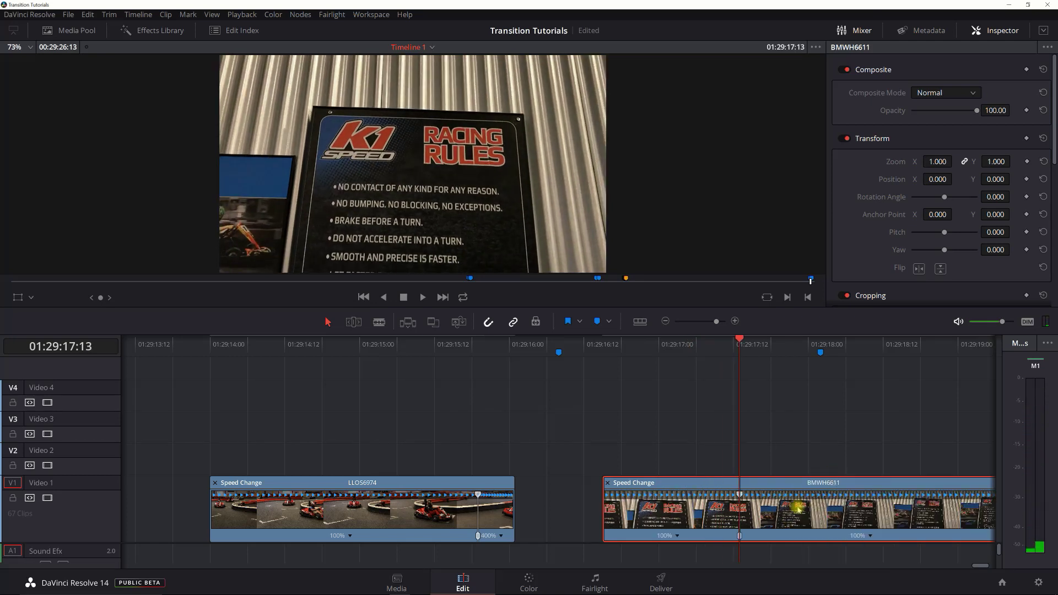
# Set BMWH6611's first section to 800% speed and lengthen it.
pyautogui.click(678, 537)
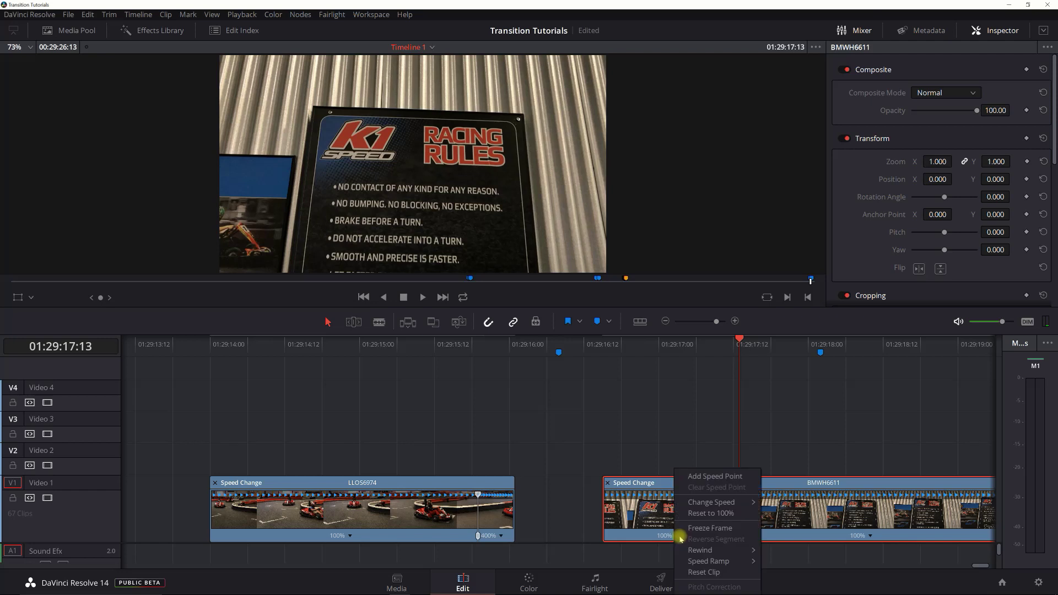
pyautogui.moveTo(713, 506)
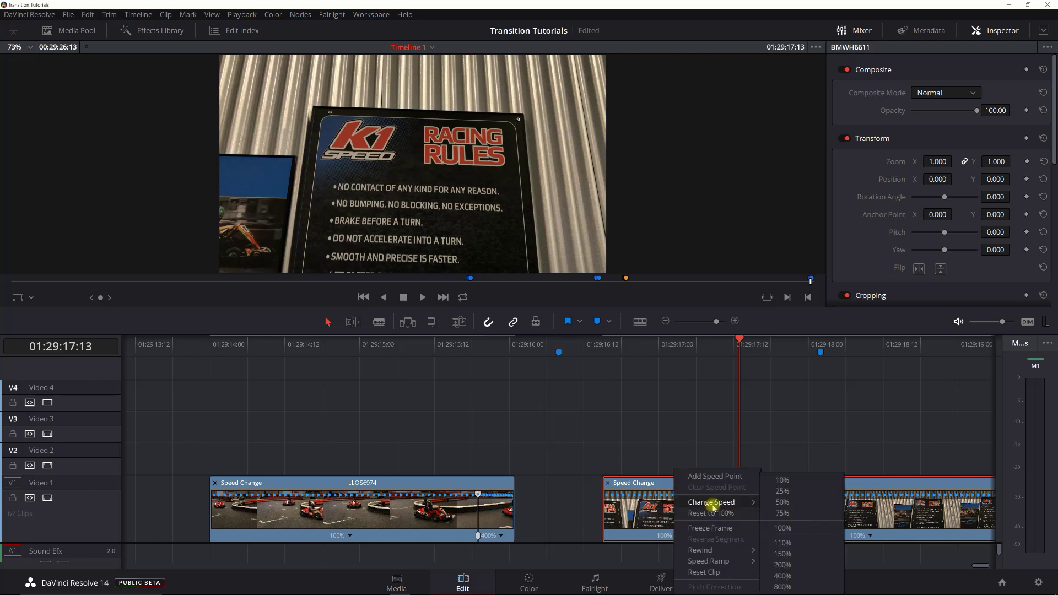
pyautogui.click(779, 587)
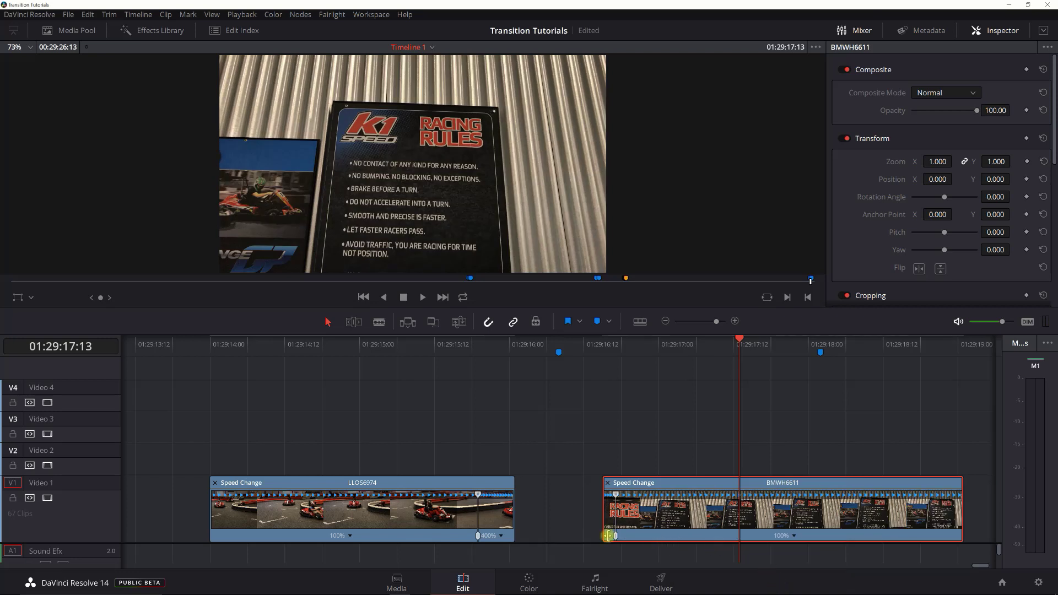
pyautogui.moveTo(616, 537); pyautogui.dragTo(645, 537)
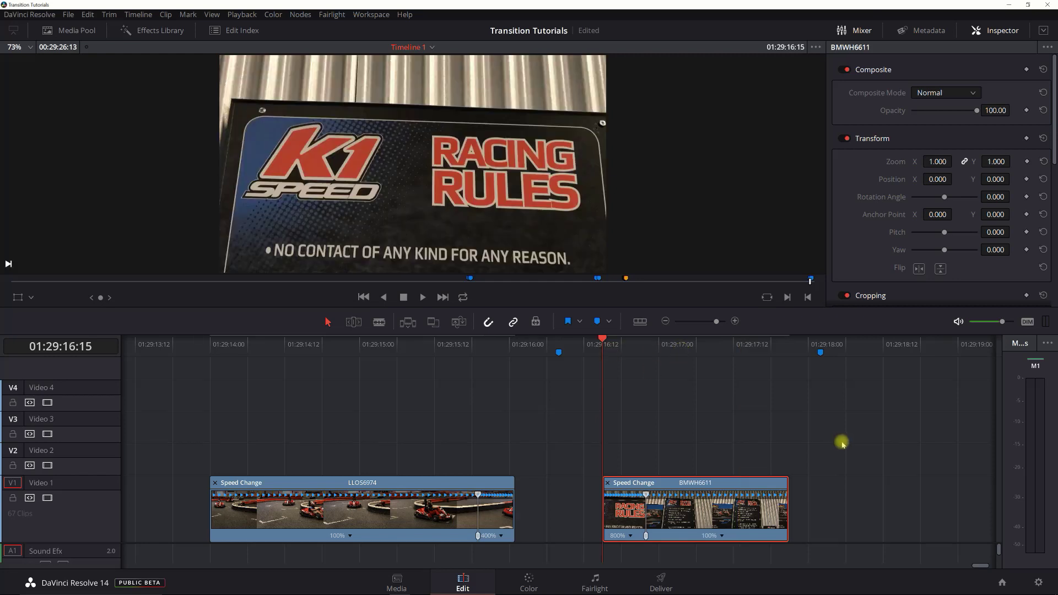
# Shrink the 800% section and butt BMWH6611 against the end of LLOS6974.
pyautogui.press('Right')
pyautogui.press('Right')
pyautogui.press('Right')
pyautogui.press('Right')
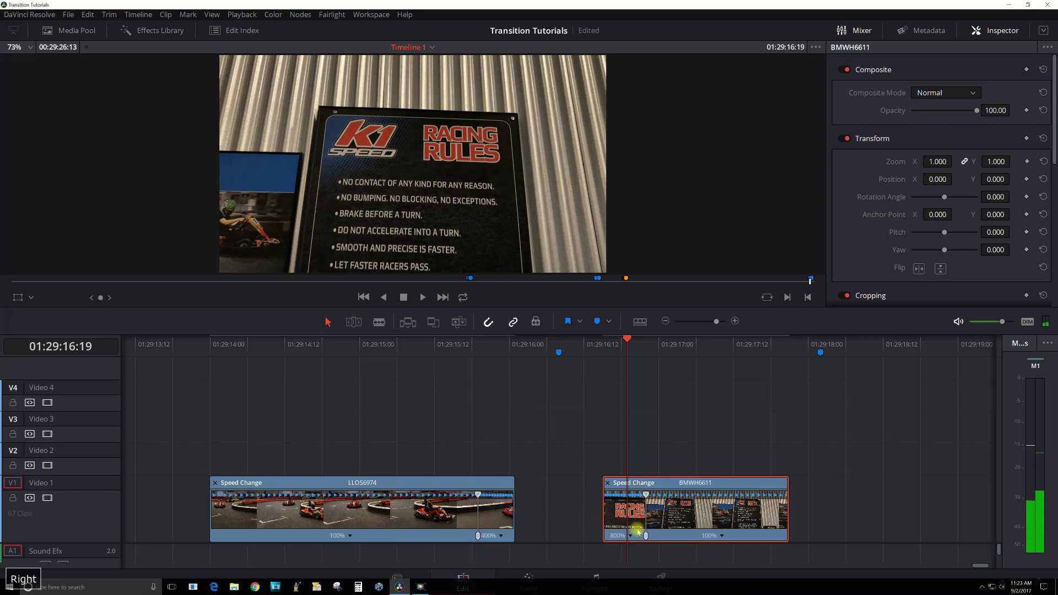
pyautogui.moveTo(646, 537); pyautogui.dragTo(630, 537)
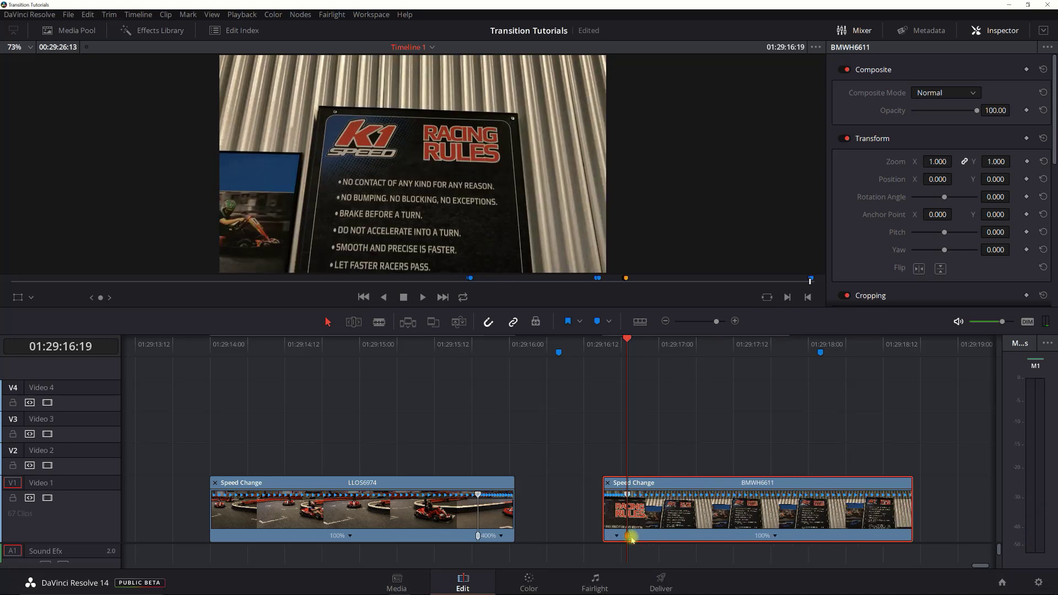
pyautogui.press('Left')
pyautogui.press('Left')
pyautogui.press('Left')
pyautogui.press('Left')
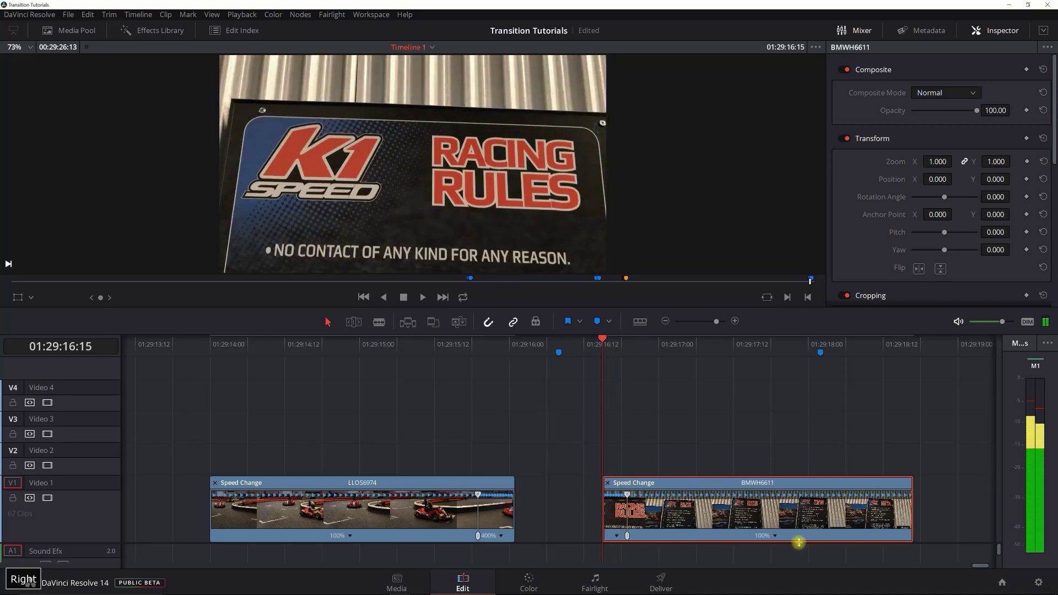
pyautogui.press('Right')
pyautogui.press('Right')
pyautogui.press('Right')
pyautogui.press('Right')
pyautogui.press('Right')
pyautogui.press('Right')
pyautogui.press('Right')
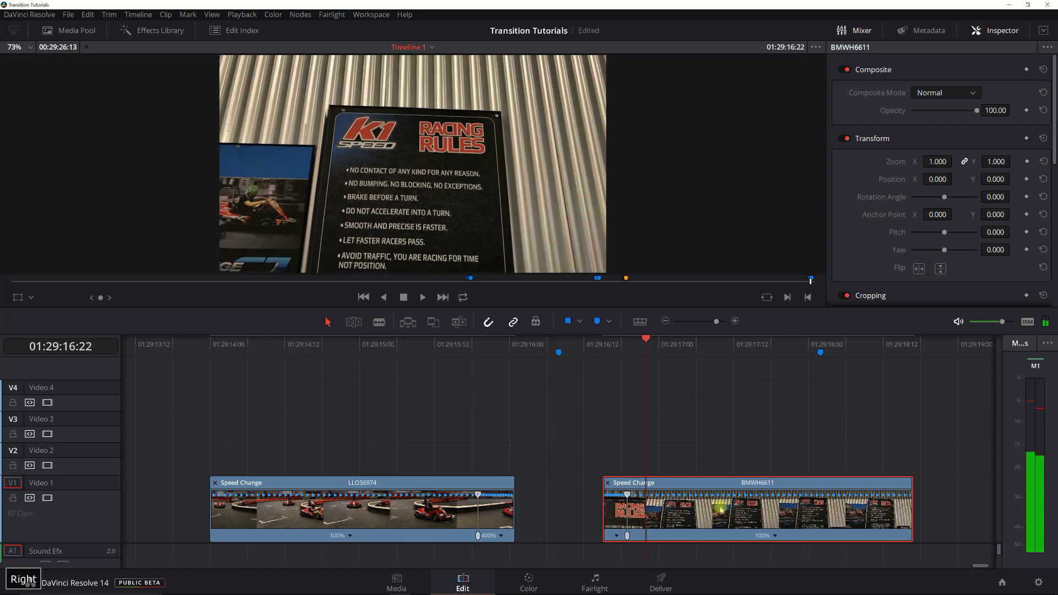
pyautogui.moveTo(692, 482); pyautogui.dragTo(596, 495)
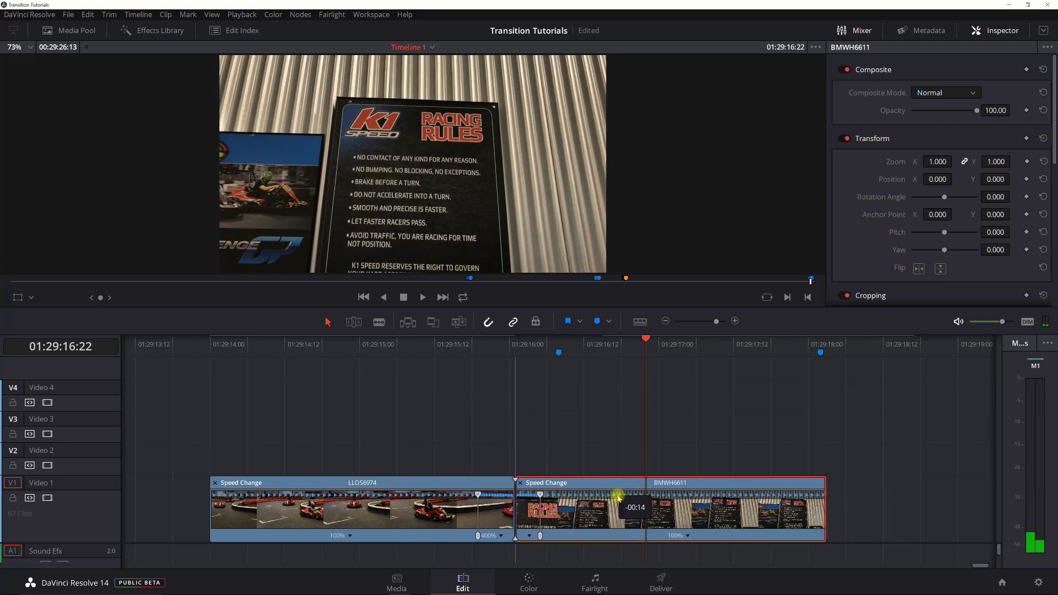
pyautogui.click(483, 351)
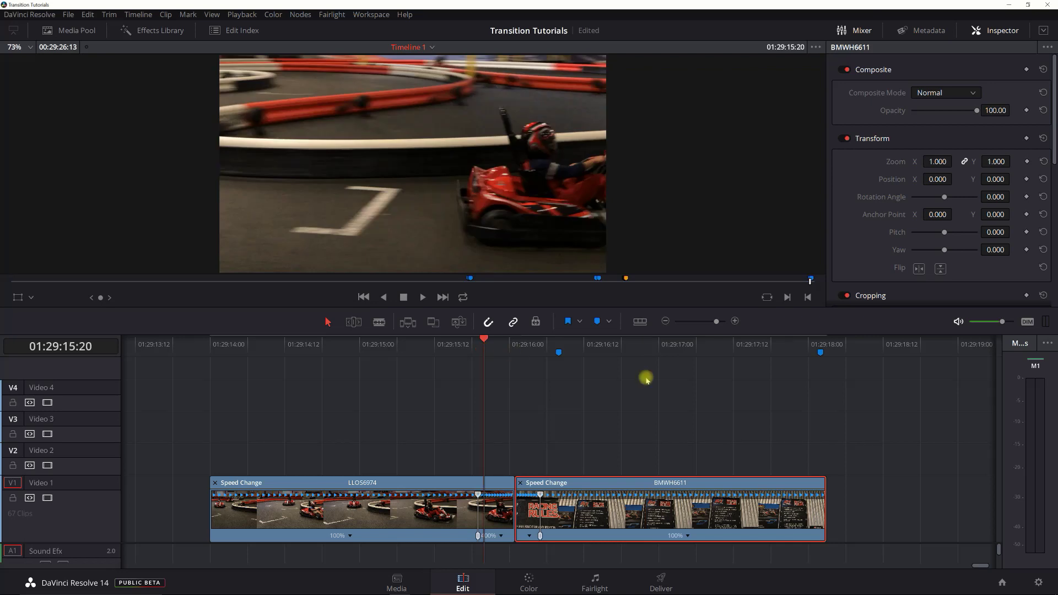
pyautogui.press('Right')
pyautogui.press('Right')
pyautogui.press('Right')
pyautogui.press('Right')
pyautogui.press('Right')
pyautogui.press('Right')
pyautogui.press('Right')
pyautogui.press('Right')
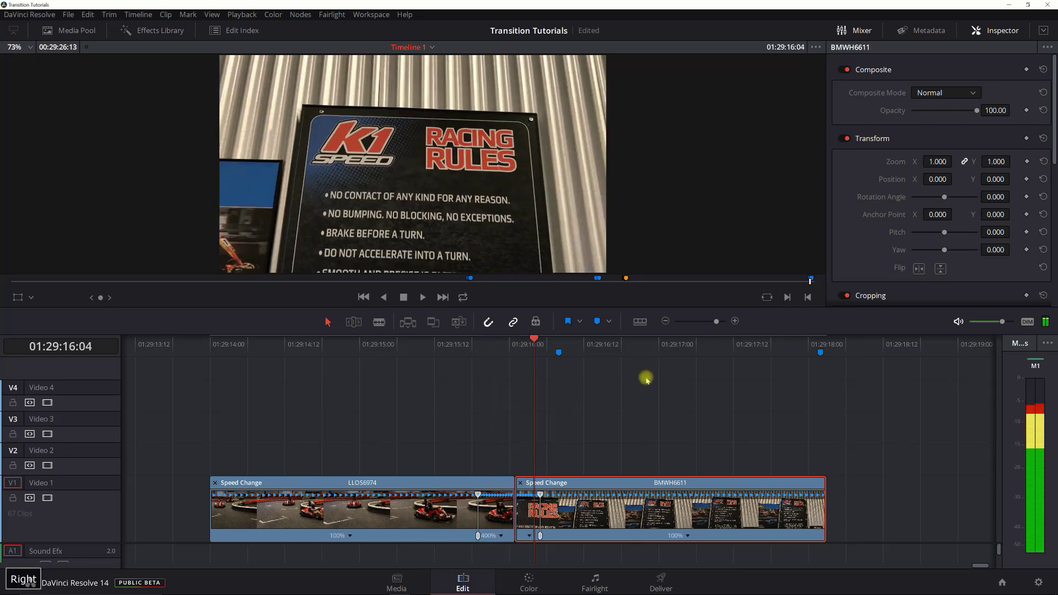
pyautogui.press('Right')
pyautogui.press('Right')
pyautogui.press('Right')
pyautogui.press('Left')
pyautogui.press('Left')
pyautogui.press('Left')
pyautogui.press('Left')
pyautogui.press('Left')
pyautogui.press('Left')
pyautogui.press('Left')
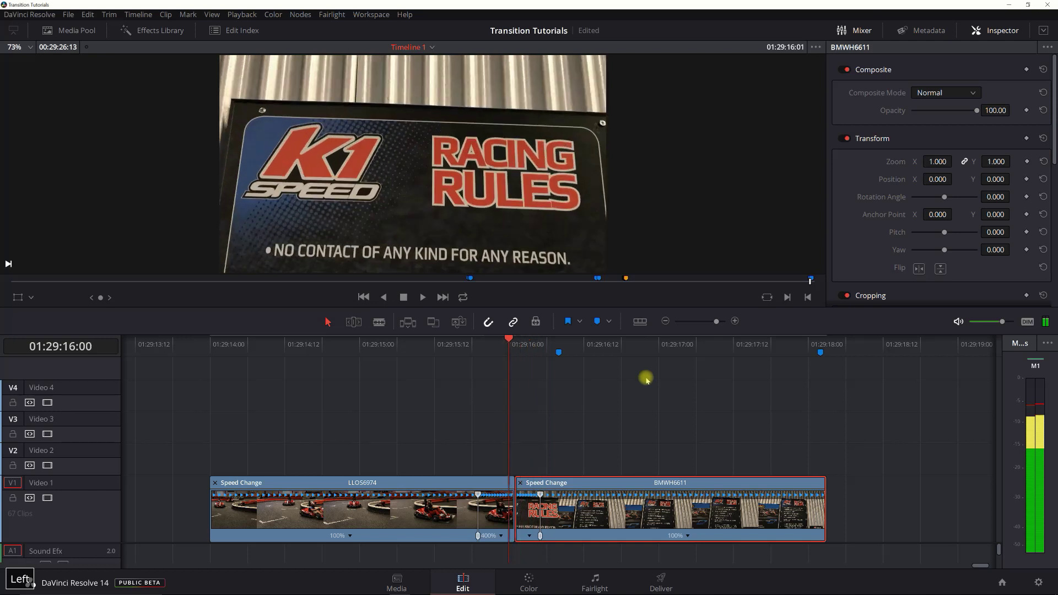
pyautogui.press('Left')
pyautogui.press('Left')
pyautogui.press('Left')
pyautogui.press('Left')
pyautogui.press('Left')
pyautogui.press('Left')
pyautogui.press('Left')
pyautogui.press('Left')
pyautogui.press('Left')
pyautogui.press('Left')
pyautogui.press('Left')
pyautogui.press('Left')
pyautogui.press('Left')
pyautogui.press('Left')
pyautogui.press('Left')
pyautogui.press('Left')
pyautogui.press('Left')
pyautogui.press('Left')
pyautogui.press('Left')
pyautogui.press('Left')
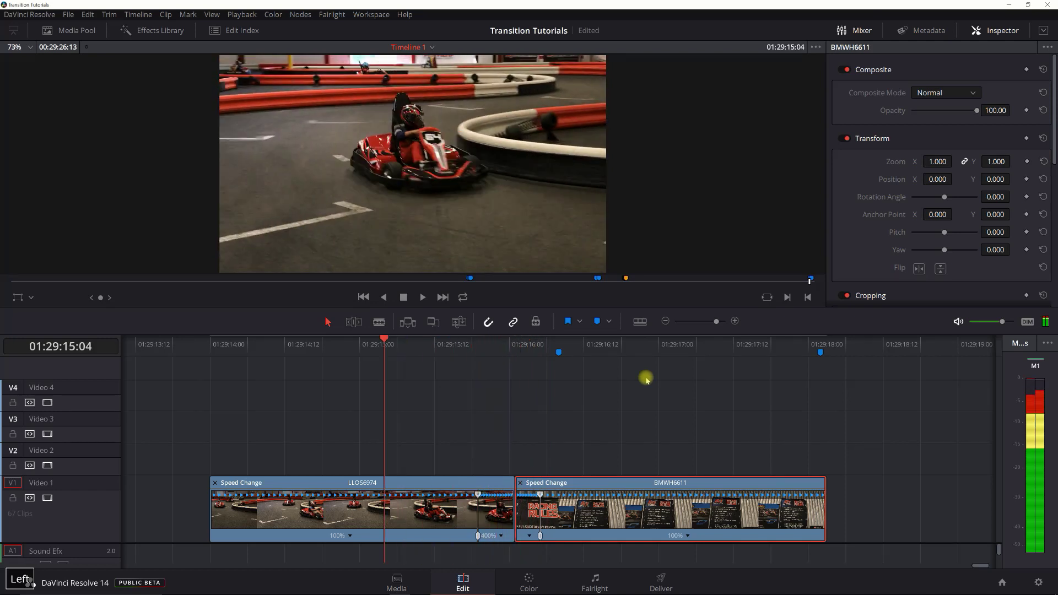
pyautogui.press('Right')
pyautogui.press('Right')
pyautogui.press('Right')
pyautogui.press('Right')
pyautogui.press('Right')
pyautogui.press('Right')
pyautogui.press('Right')
pyautogui.press('Right')
pyautogui.press('Right')
pyautogui.press('Right')
pyautogui.press('Right')
pyautogui.press('Right')
pyautogui.press('Right')
pyautogui.press('Right')
pyautogui.press('Right')
pyautogui.press('Right')
pyautogui.press('Right')
pyautogui.press('Right')
pyautogui.press('Right')
pyautogui.press('Right')
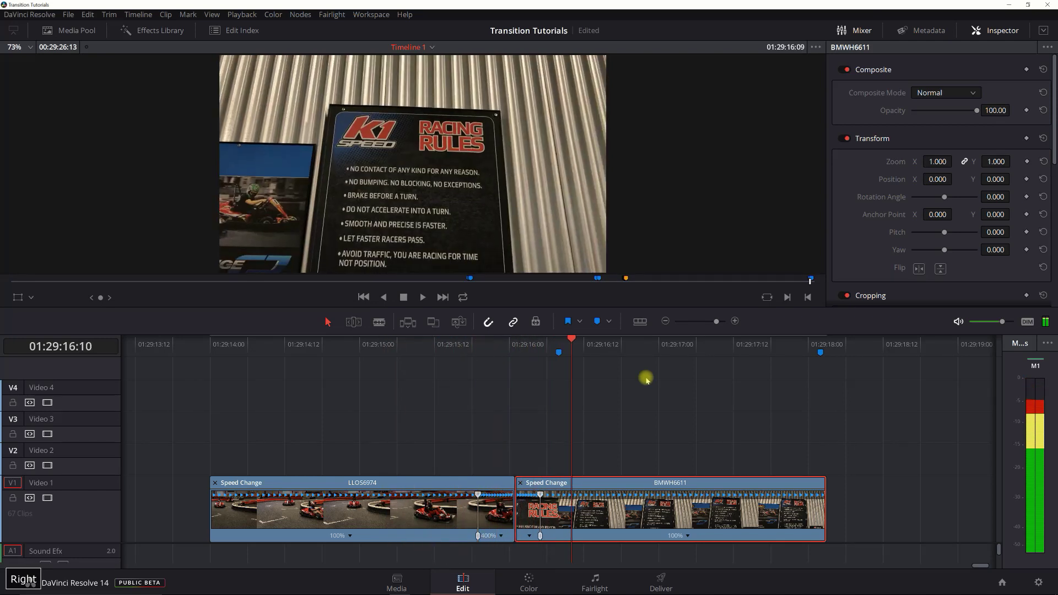
pyautogui.press('Right')
pyautogui.press('Right')
pyautogui.press('Right')
pyautogui.press('Right')
pyautogui.press('Right')
pyautogui.press('Right')
pyautogui.press('Right')
pyautogui.press('Right')
pyautogui.press('Right')
pyautogui.press('Right')
pyautogui.press('Right')
pyautogui.press('Left')
pyautogui.press('Left')
pyautogui.press('Left')
pyautogui.press('Left')
pyautogui.press('Left')
pyautogui.press('Left')
pyautogui.press('Left')
pyautogui.press('Left')
pyautogui.press('Left')
pyautogui.press('Left')
pyautogui.press('Left')
pyautogui.press('Left')
pyautogui.press('Left')
pyautogui.press('Left')
pyautogui.press('Left')
pyautogui.press('Left')
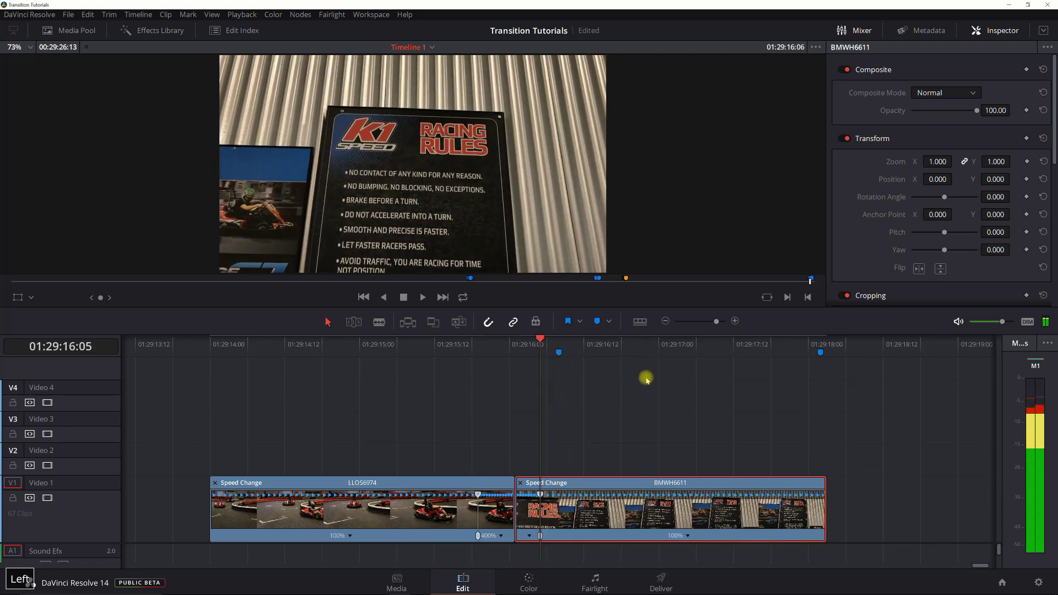
pyautogui.press('Left')
pyautogui.press('Left')
pyautogui.press('Left')
pyautogui.press('Left')
pyautogui.press('Left')
pyautogui.press('Left')
pyautogui.press('Left')
pyautogui.press('Left')
pyautogui.press('Left')
pyautogui.press('Left')
pyautogui.press('Left')
pyautogui.press('Left')
pyautogui.press('Left')
pyautogui.press('Left')
pyautogui.press('Left')
pyautogui.press('Left')
pyautogui.press('Left')
pyautogui.press('Left')
pyautogui.press('Right')
pyautogui.press('Right')
pyautogui.press('Right')
pyautogui.press('Right')
pyautogui.press('Right')
pyautogui.press('Right')
pyautogui.press('Right')
pyautogui.press('Right')
pyautogui.press('Right')
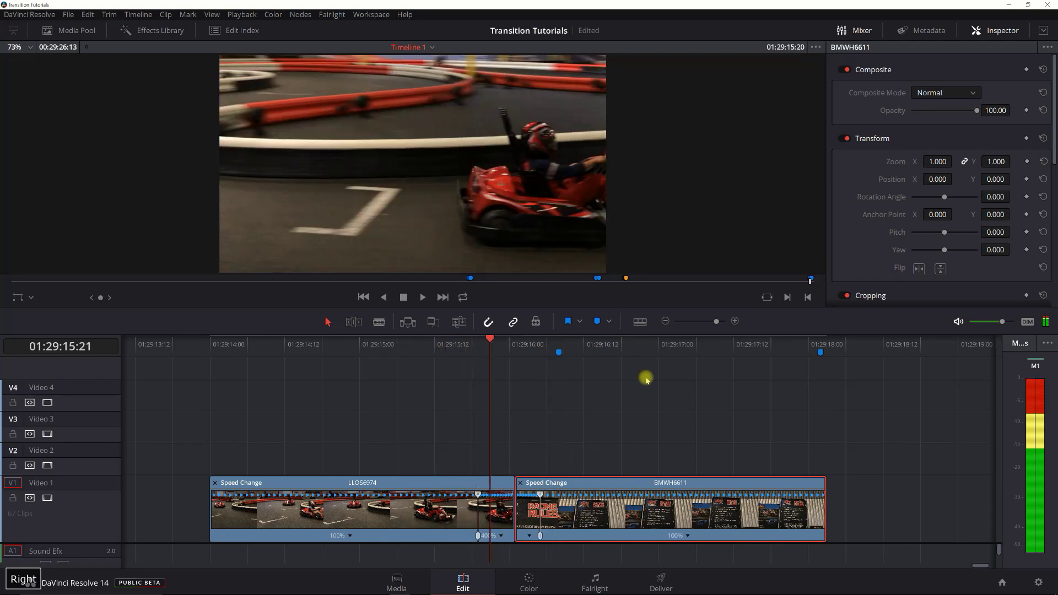
pyautogui.press('Right')
pyautogui.press('Right')
pyautogui.press('Right')
pyautogui.press('Right')
pyautogui.press('Right')
pyautogui.press('Right')
pyautogui.press('Right')
pyautogui.press('Right')
pyautogui.press('Right')
pyautogui.press('Right')
pyautogui.press('Right')
pyautogui.press('Right')
pyautogui.press('Right')
pyautogui.press('Right')
pyautogui.press('Right')
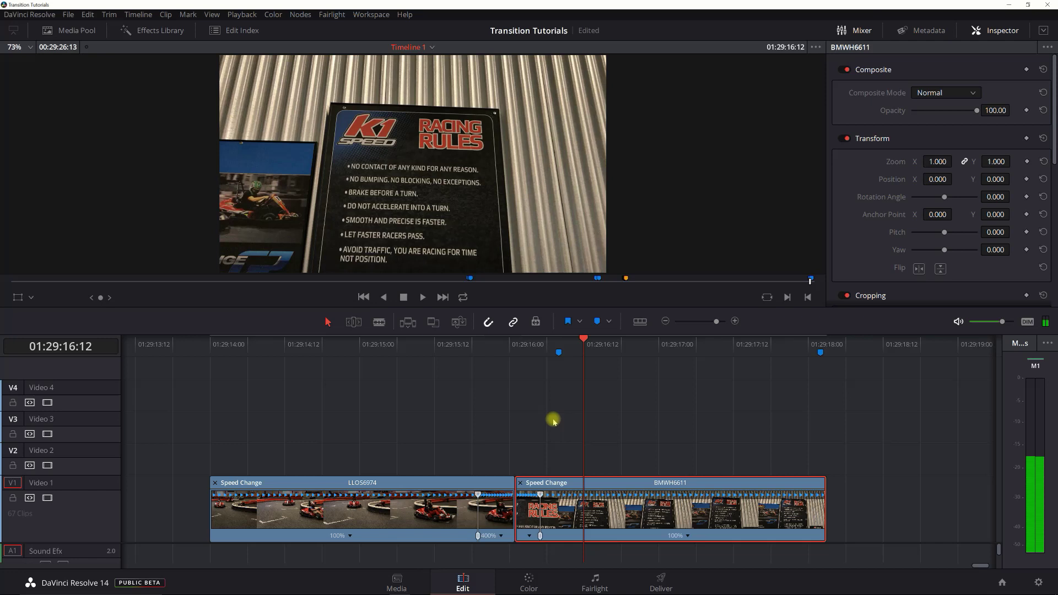
# Slip the LLOS6974 footage slightly within its clip using Trim Edit Mode.
pyautogui.click(444, 517)
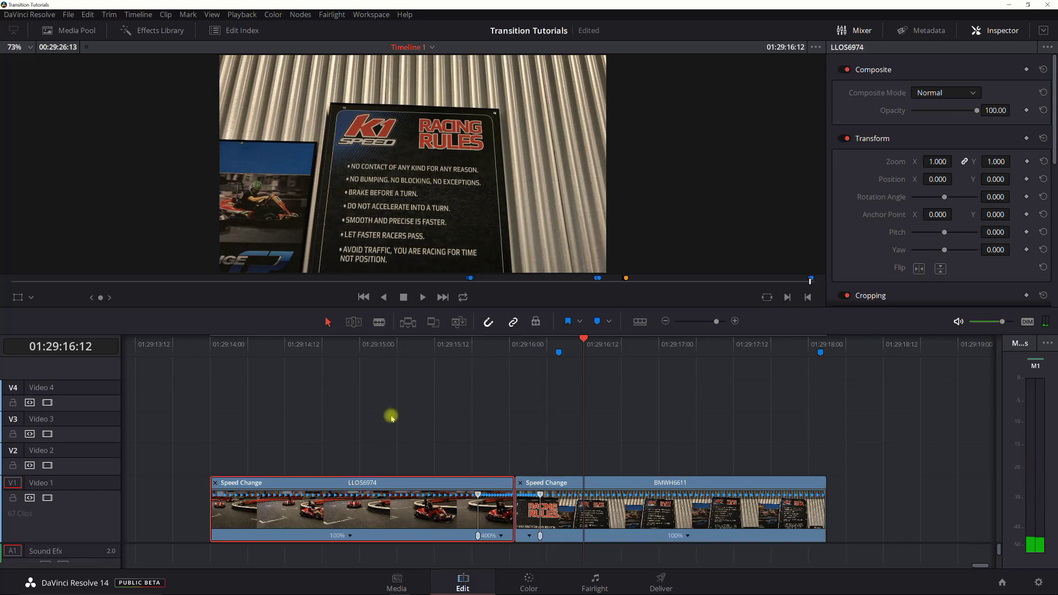
pyautogui.click(353, 323)
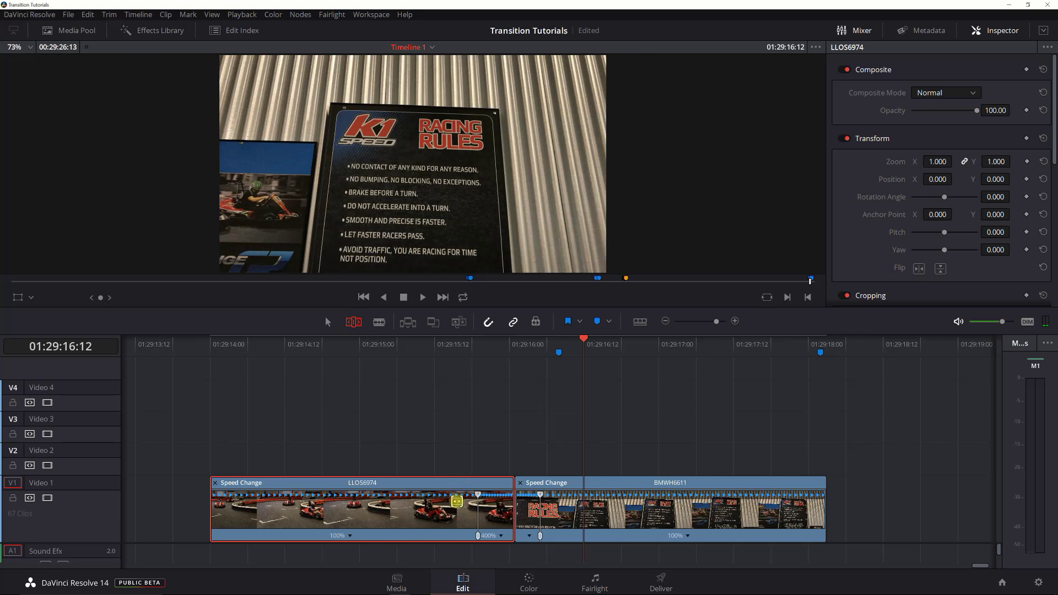
pyautogui.click(458, 509)
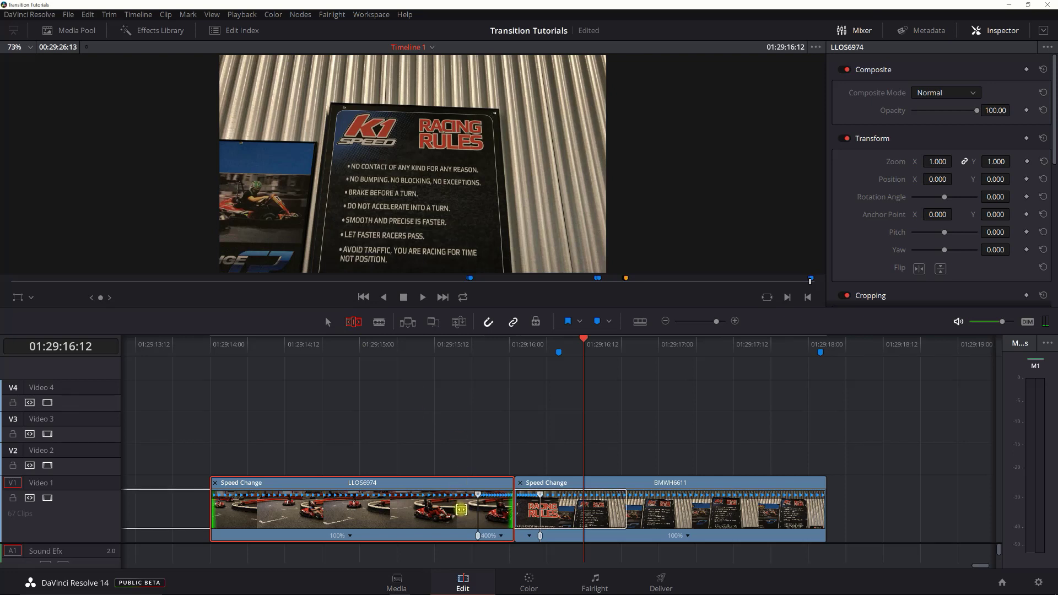
pyautogui.moveTo(467, 510); pyautogui.dragTo(470, 509)
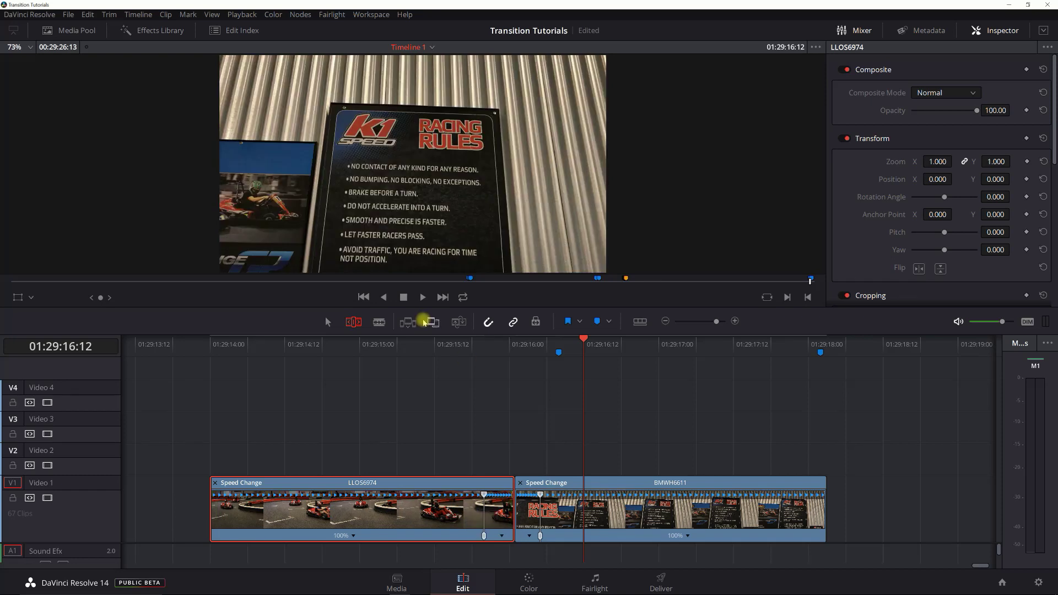
pyautogui.click(469, 347)
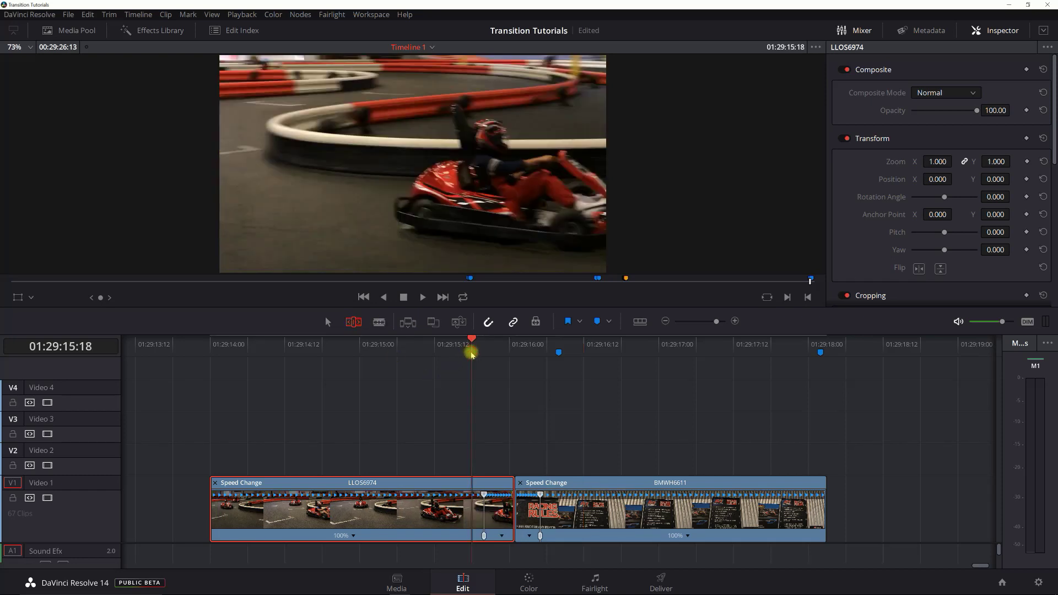
pyautogui.press('Right')
pyautogui.press('Right')
pyautogui.press('Right')
pyautogui.press('Right')
pyautogui.press('Right')
pyautogui.press('Right')
pyautogui.press('Right')
pyautogui.press('Right')
pyautogui.press('Right')
pyautogui.press('Right')
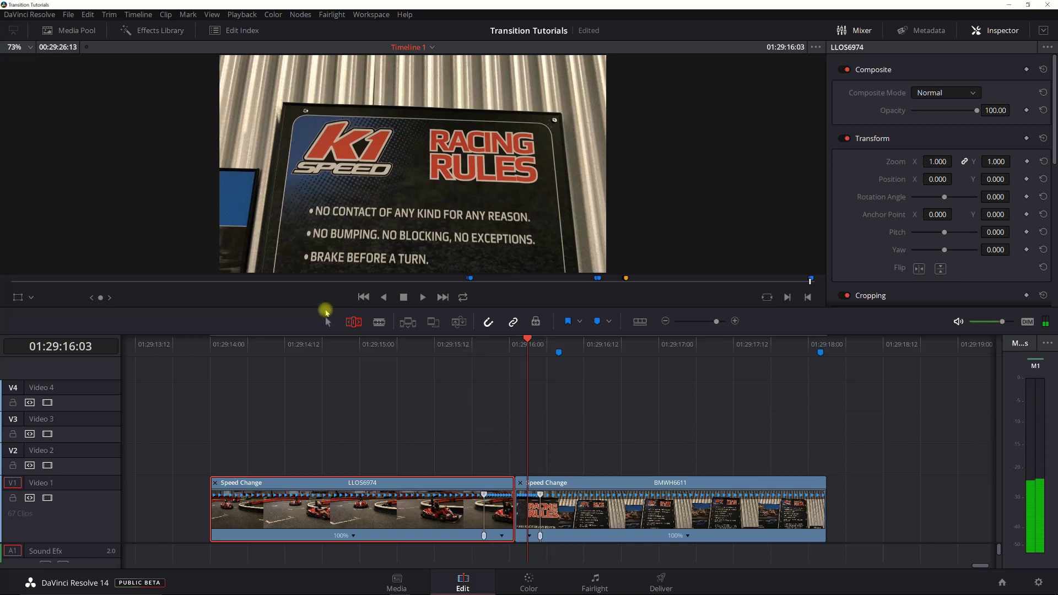
# Shorten LLOS6974's sped-up end with the Selection tool and play back the cut.
pyautogui.click(326, 321)
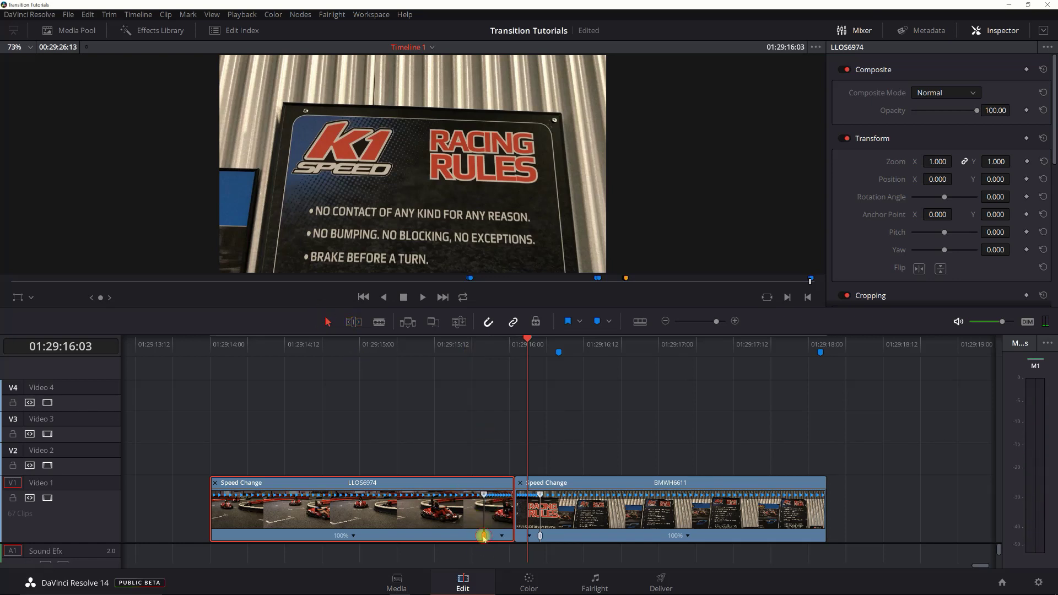
pyautogui.moveTo(484, 538); pyautogui.dragTo(484, 538)
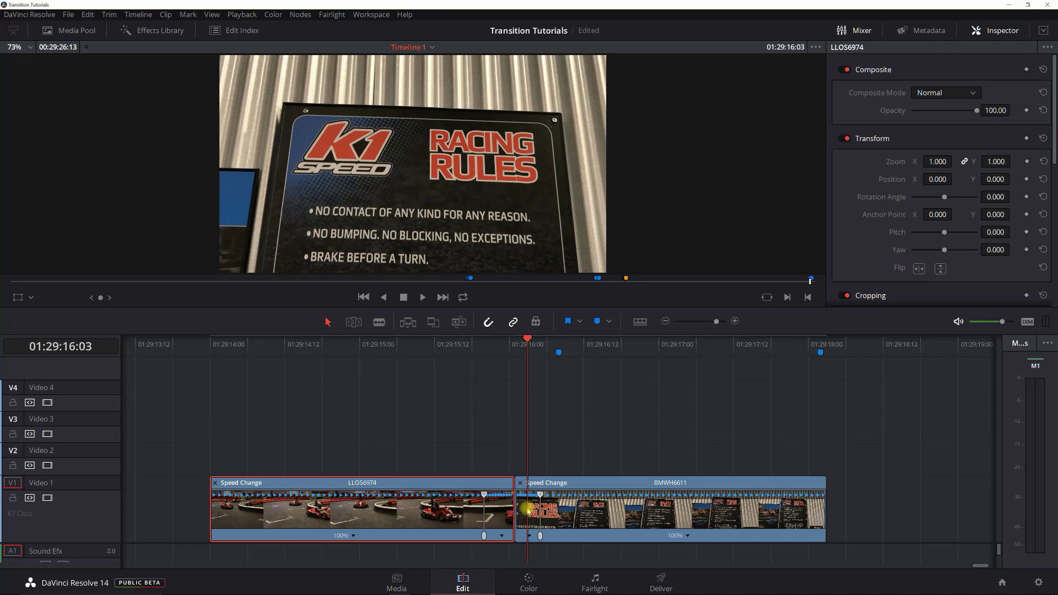
pyautogui.click(470, 351)
pyautogui.press('Left')
pyautogui.press('Left')
pyautogui.press('Left')
pyautogui.press('Left')
pyautogui.press('Left')
pyautogui.press('Left')
pyautogui.press('Left')
pyautogui.press('Left')
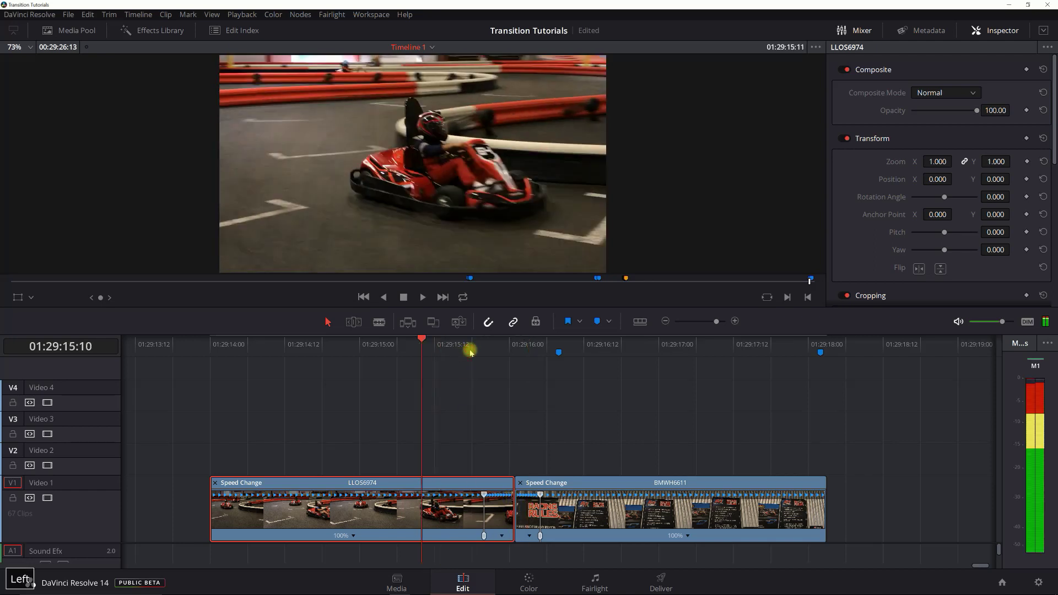
pyautogui.press('space')
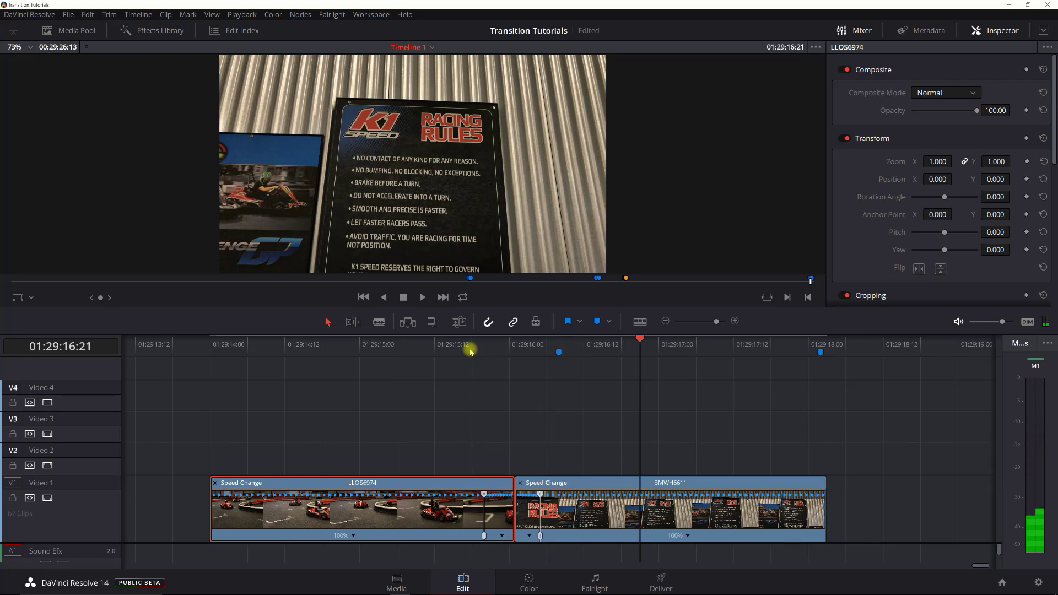
# Select LLOS6974 and BMWH6611 together and move both slightly later.
pyautogui.click(478, 419)
pyautogui.click(496, 483)
pyautogui.keyDown('shift'); pyautogui.click(558, 483); pyautogui.keyUp('shift')
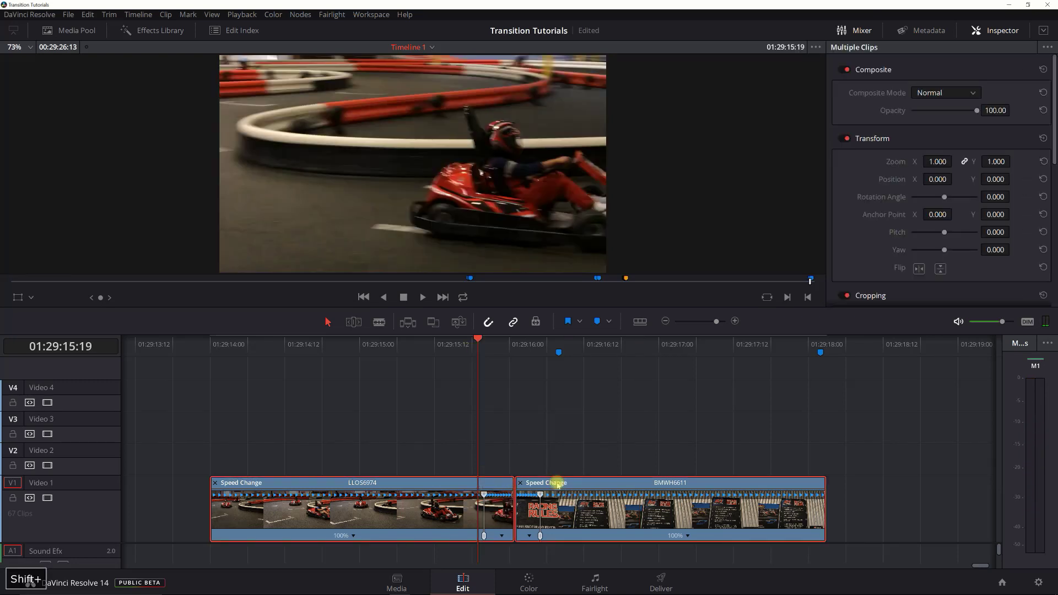
pyautogui.moveTo(559, 484); pyautogui.dragTo(602, 484)
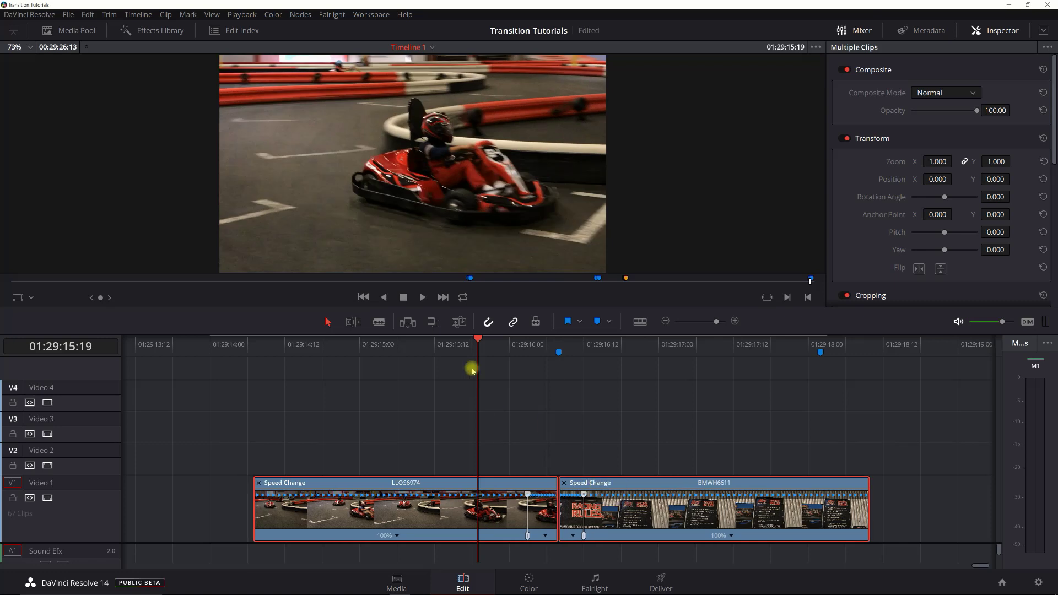
pyautogui.click(472, 351)
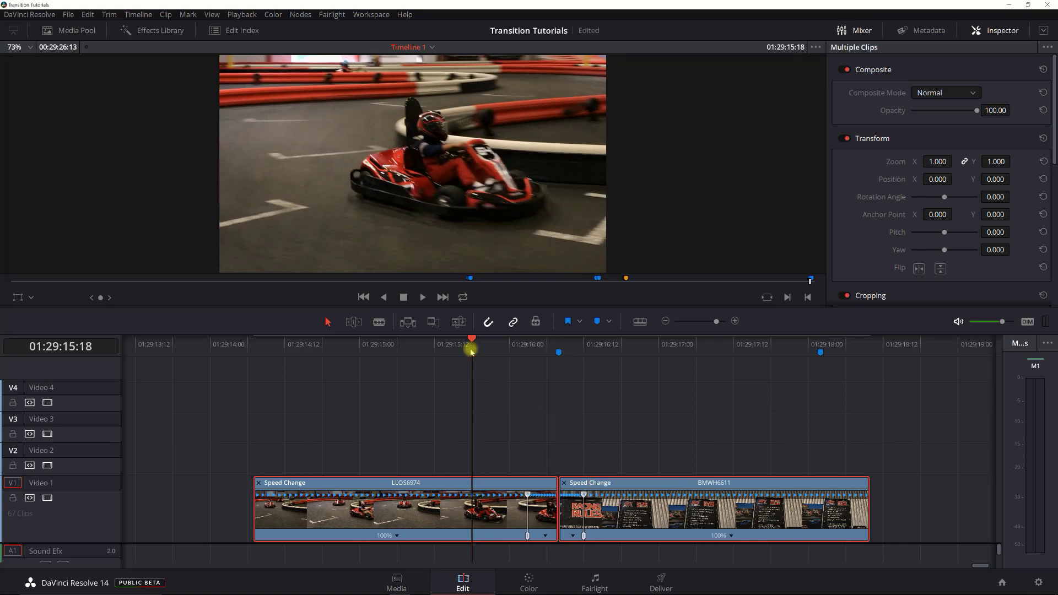
# Play back the clips, then trim BMWH6611's end to Marker 17.
pyautogui.press('space')
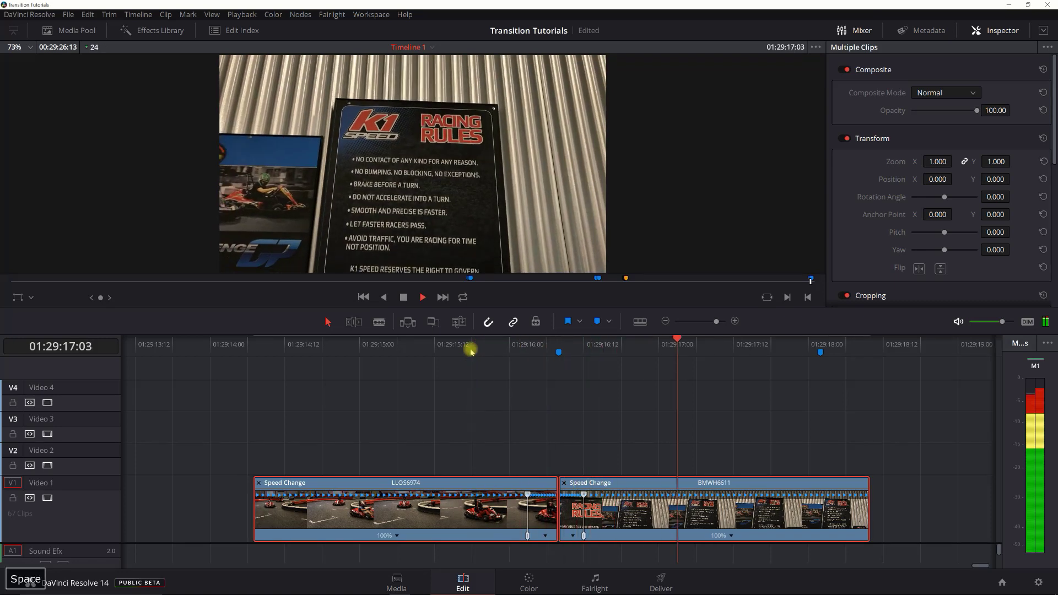
pyautogui.press('space')
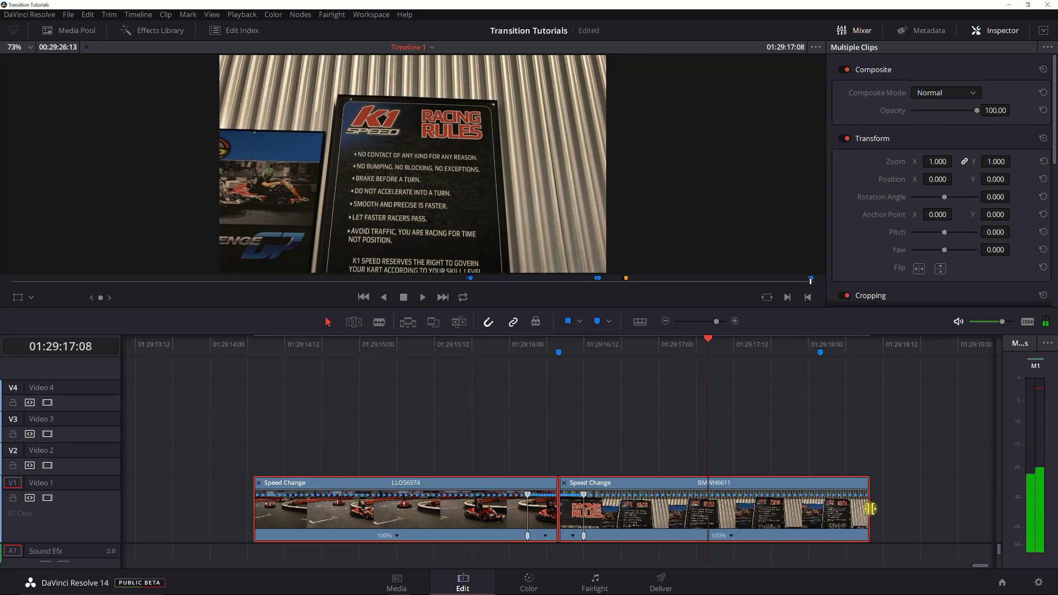
pyautogui.moveTo(869, 509); pyautogui.dragTo(820, 503)
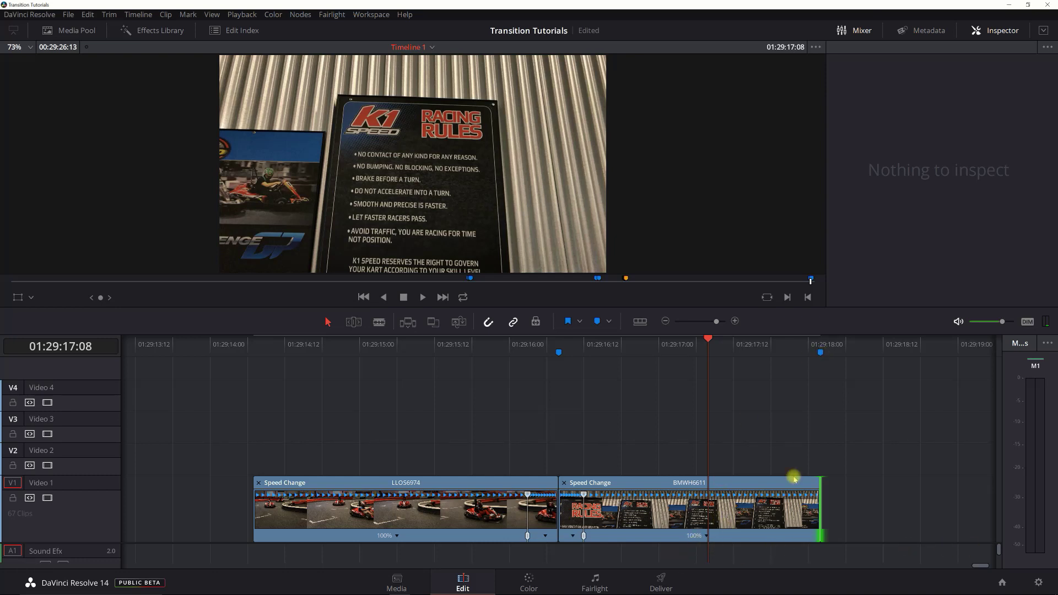
# Show the Retime Curve for the BMWH6611 clip.
pyautogui.click(677, 519)
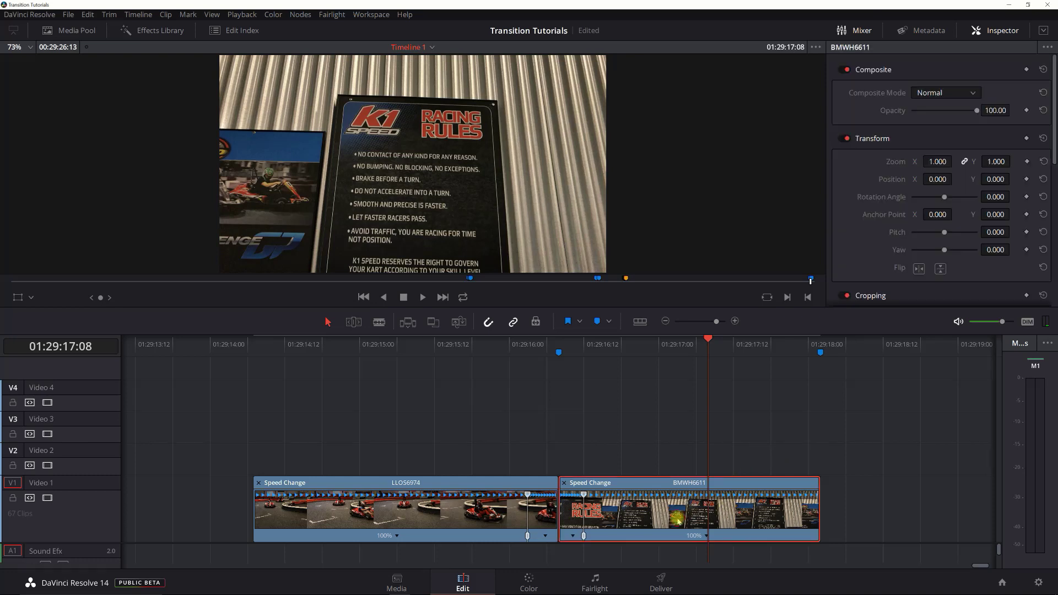
pyautogui.rightClick(677, 520)
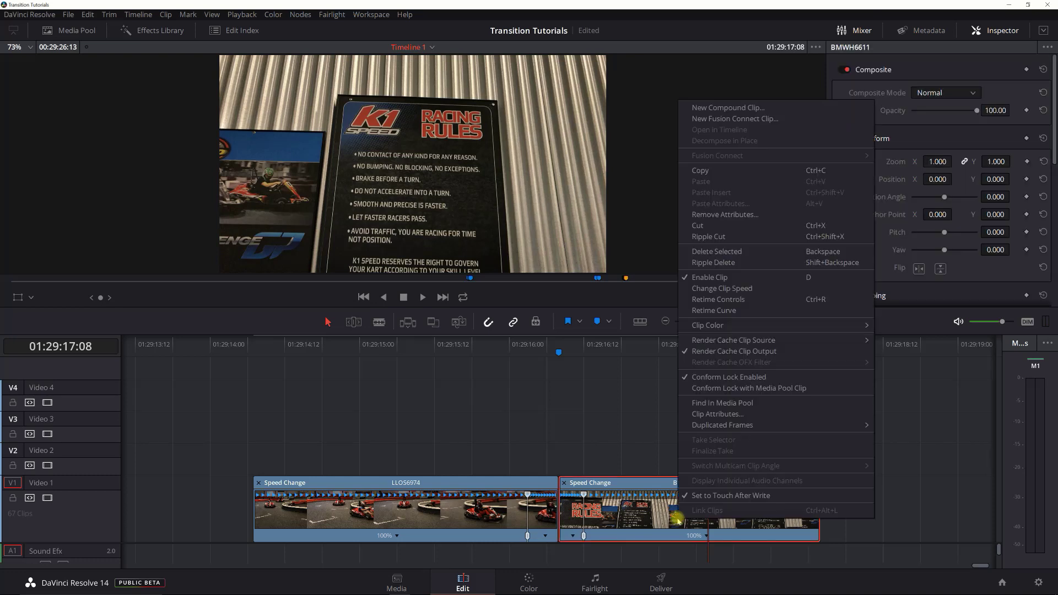
pyautogui.click(741, 310)
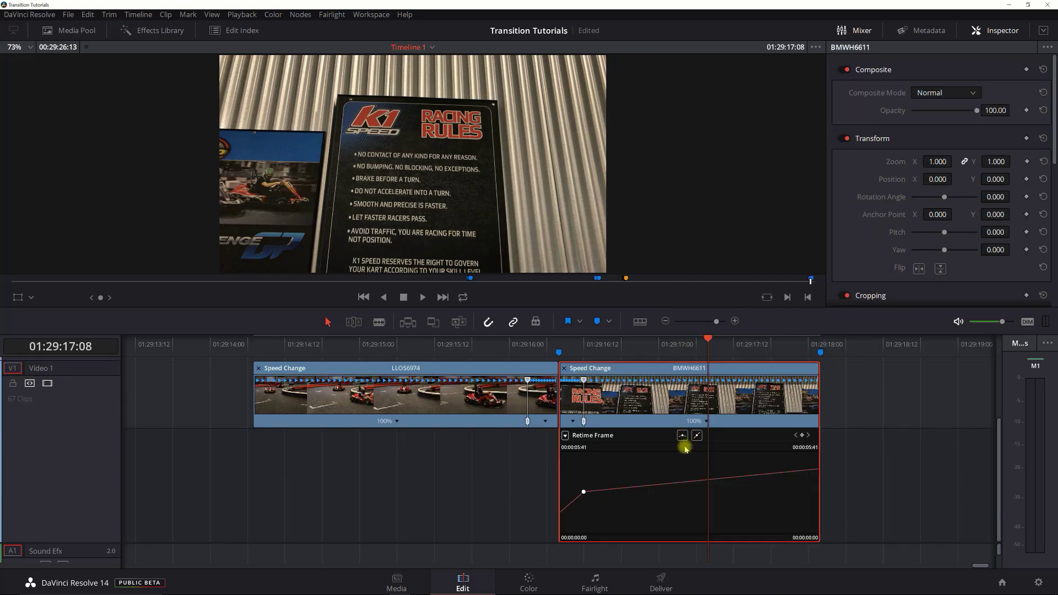
# Toggle curve smoothing on and off at the retime keyframe.
pyautogui.click(572, 491)
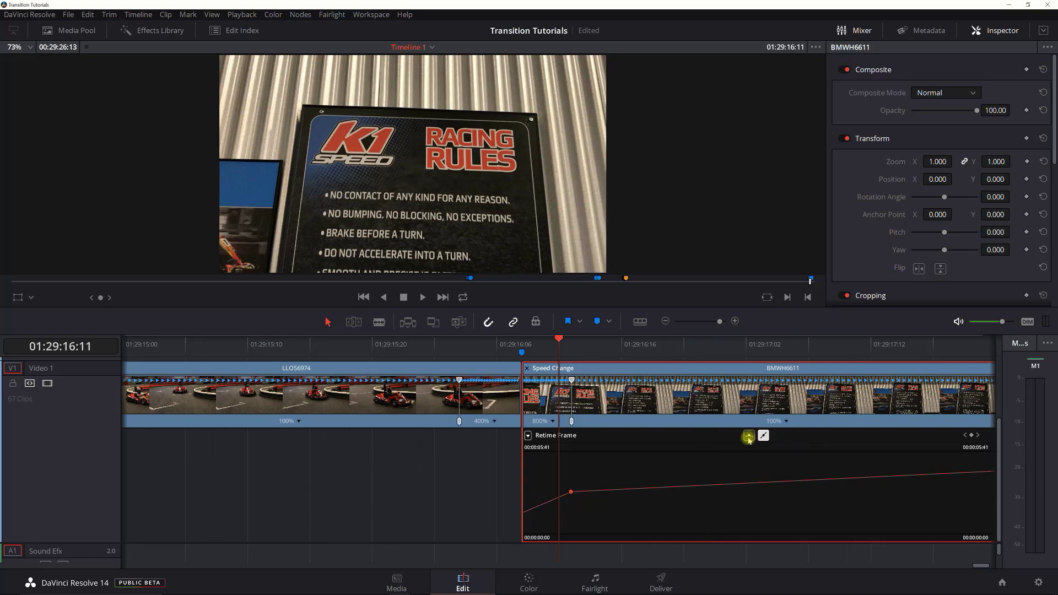
pyautogui.moveTo(571, 494)
pyautogui.click(749, 436)
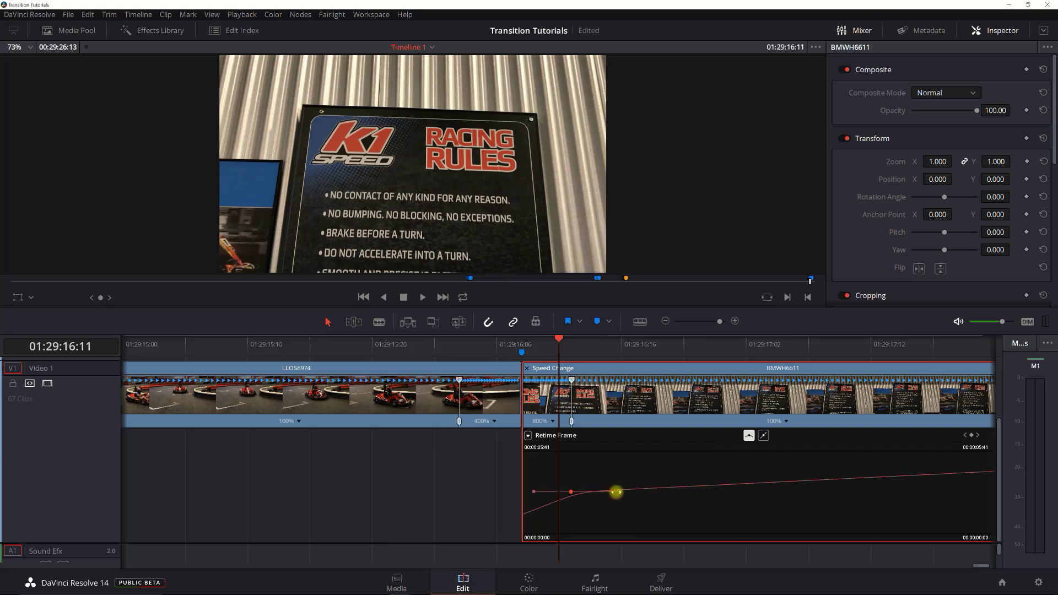
pyautogui.click(527, 435)
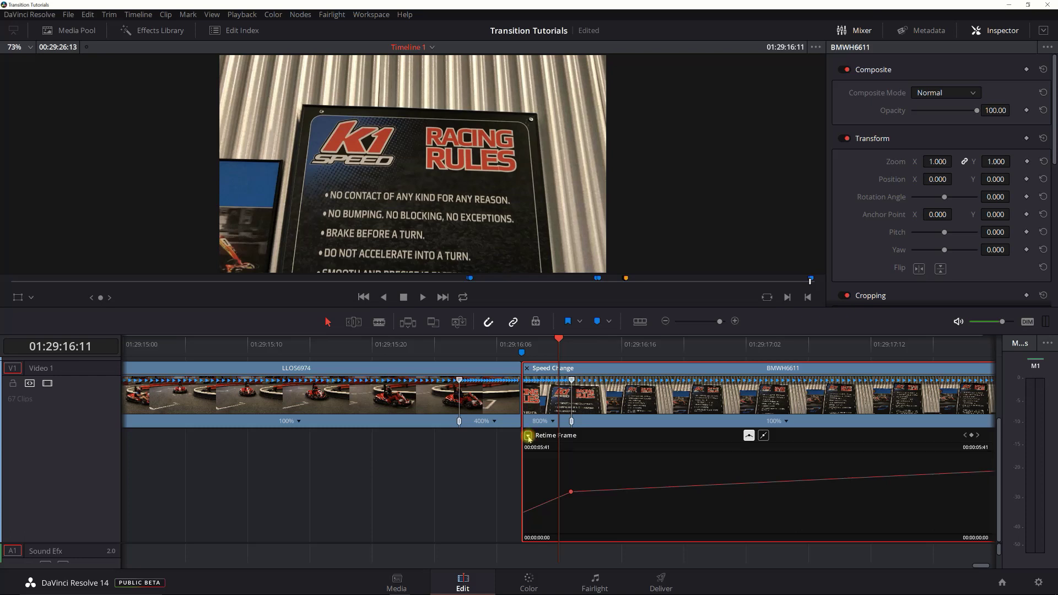
# Switch BMWH6611's retime graph to display the Retime Speed curve.
pyautogui.click(527, 436)
pyautogui.click(532, 570)
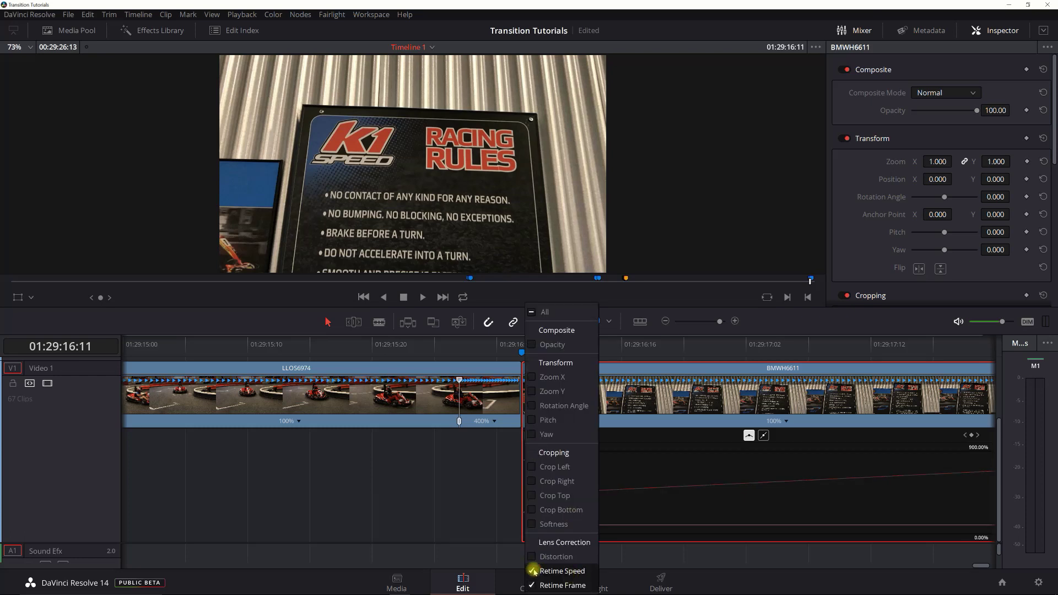
pyautogui.click(650, 371)
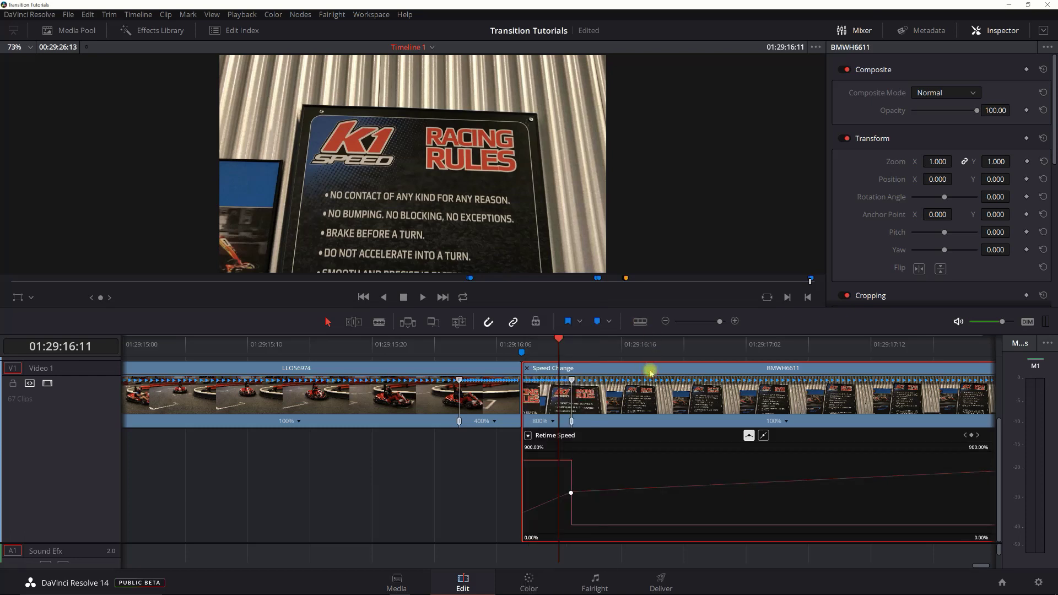
# Try lowering the 800% ramp speed, then undo it with Ctrl+Z.
pyautogui.moveTo(552, 461)
pyautogui.moveTo(548, 460); pyautogui.dragTo(554, 490)
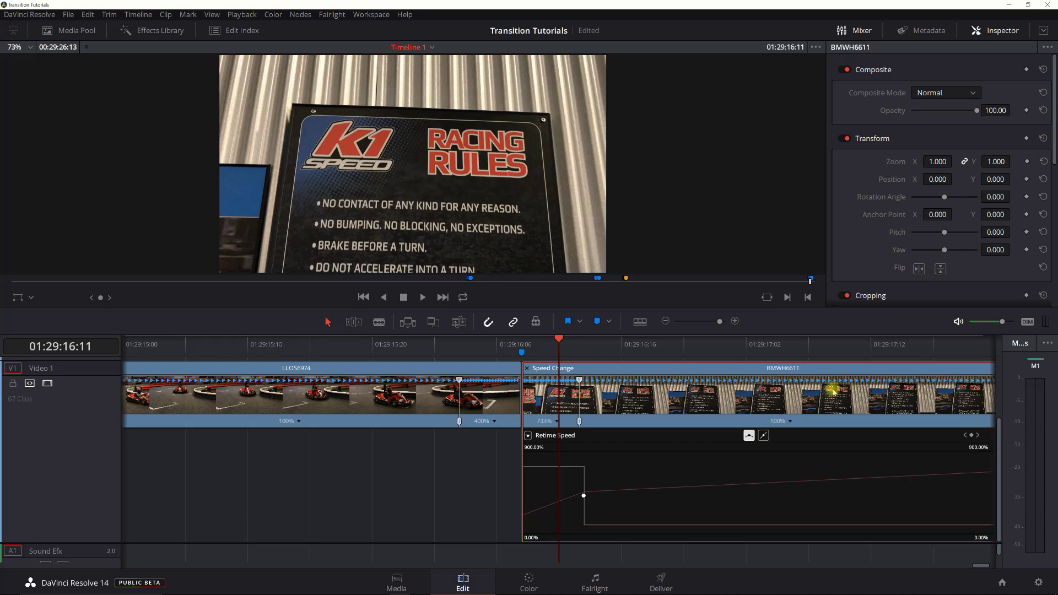
pyautogui.hotkey('ctrl', 'z')
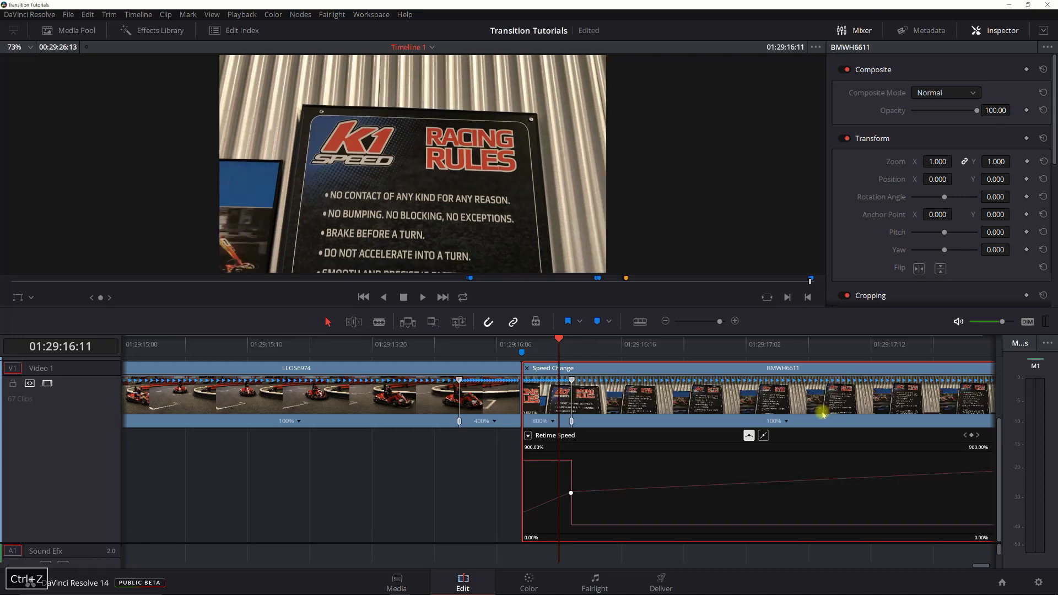
# Hide the BMWH6611 clip's retime speed controls and curve, and zoom the timeline out.
pyautogui.click(526, 370)
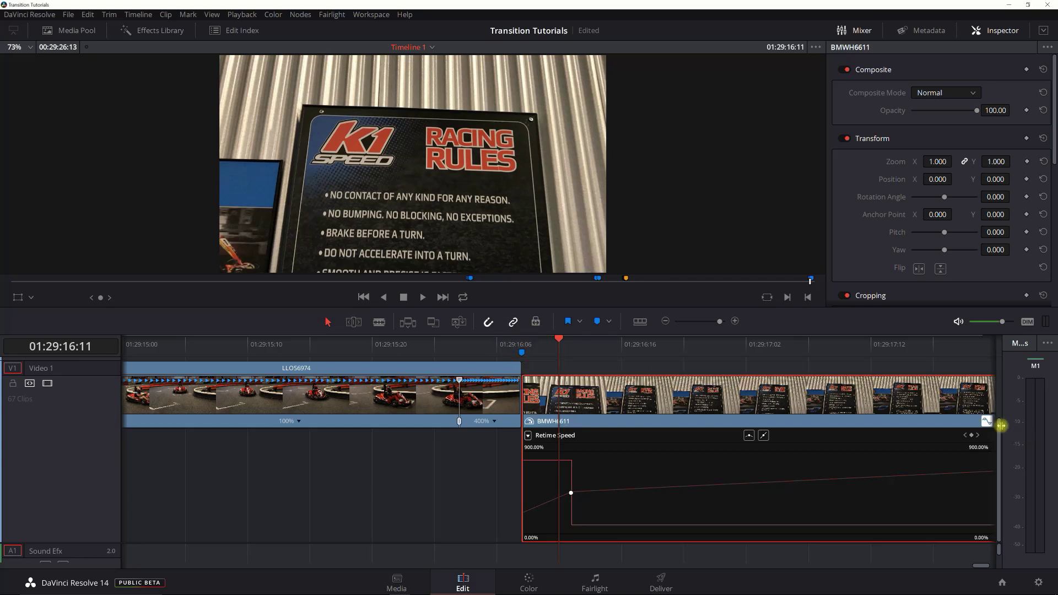
pyautogui.click(986, 422)
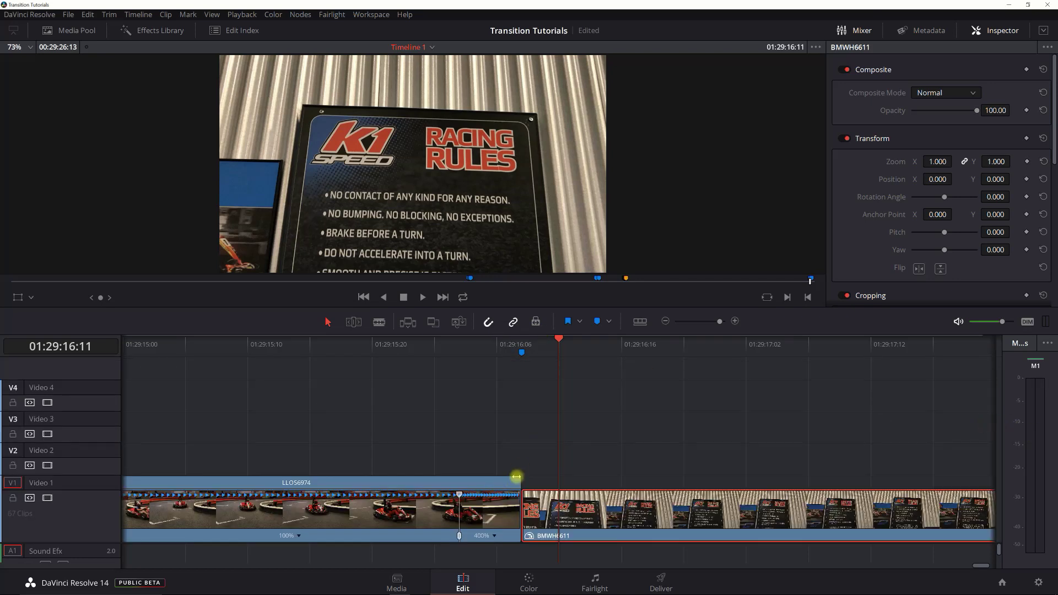
pyautogui.click(665, 322)
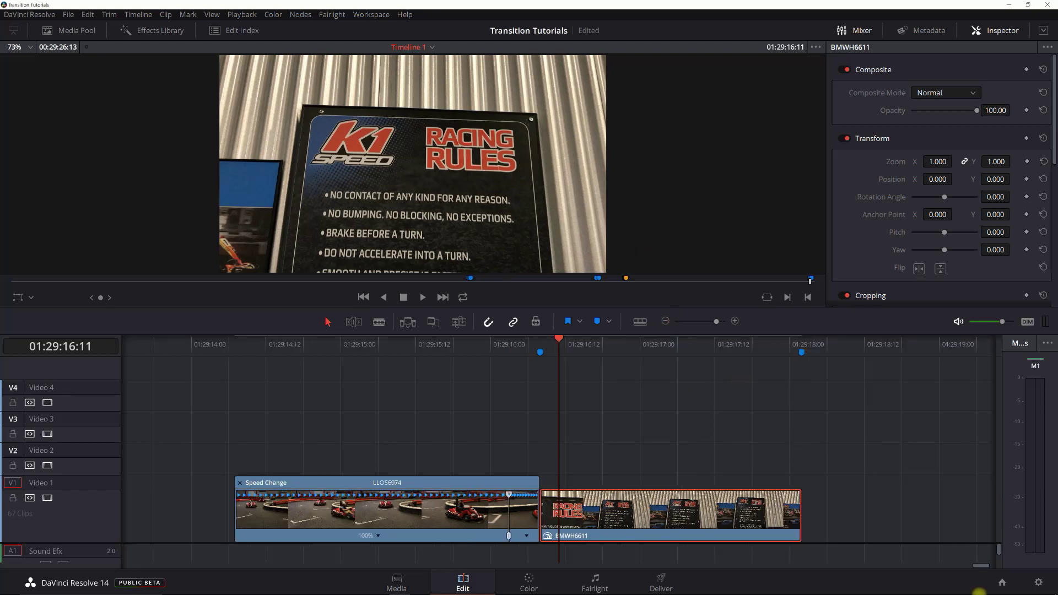
# Step frame by frame through the blurred cut from IMG_3010 into IMG_5021.
pyautogui.click(983, 567)
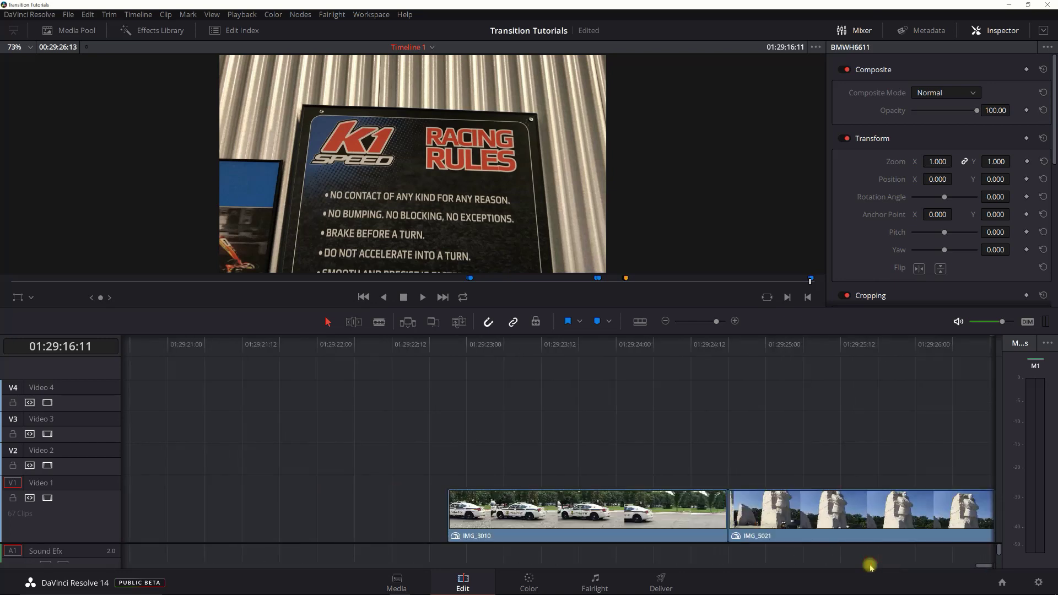
pyautogui.click(678, 345)
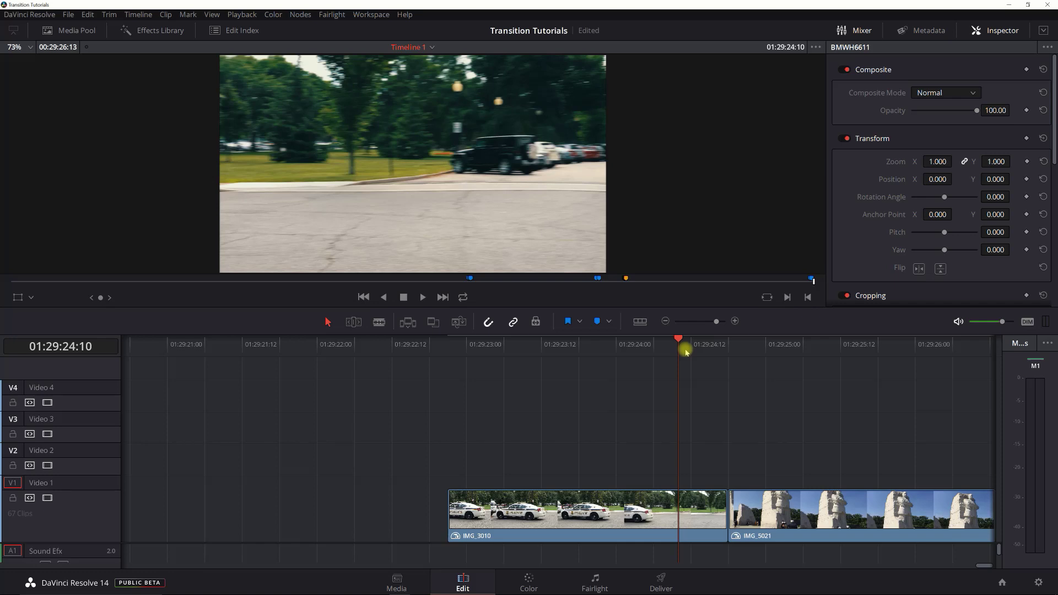
pyautogui.press('Right')
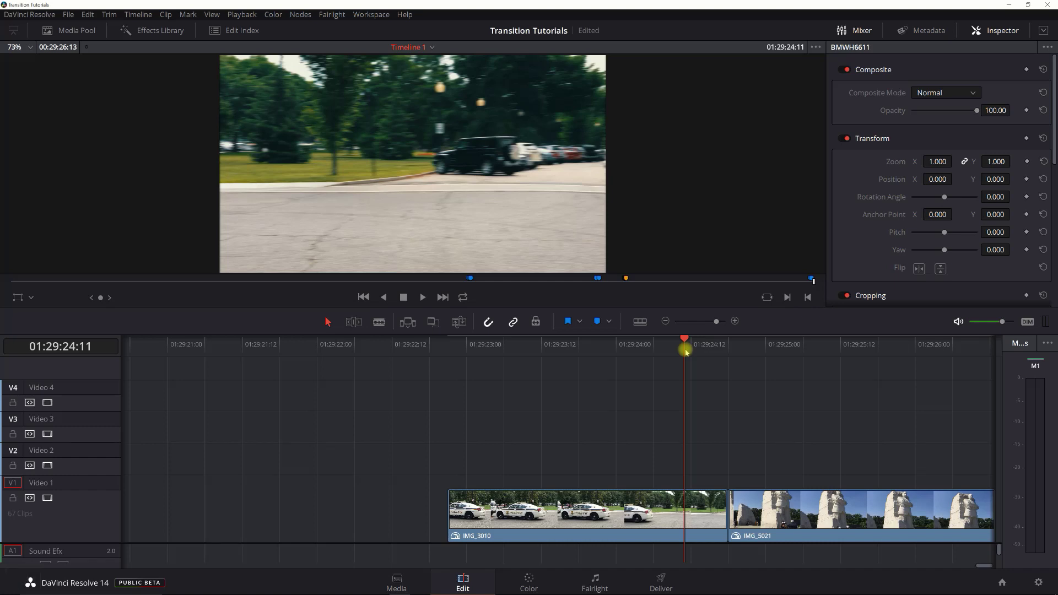
pyautogui.press('Right')
pyautogui.press('Right')
pyautogui.press('Right')
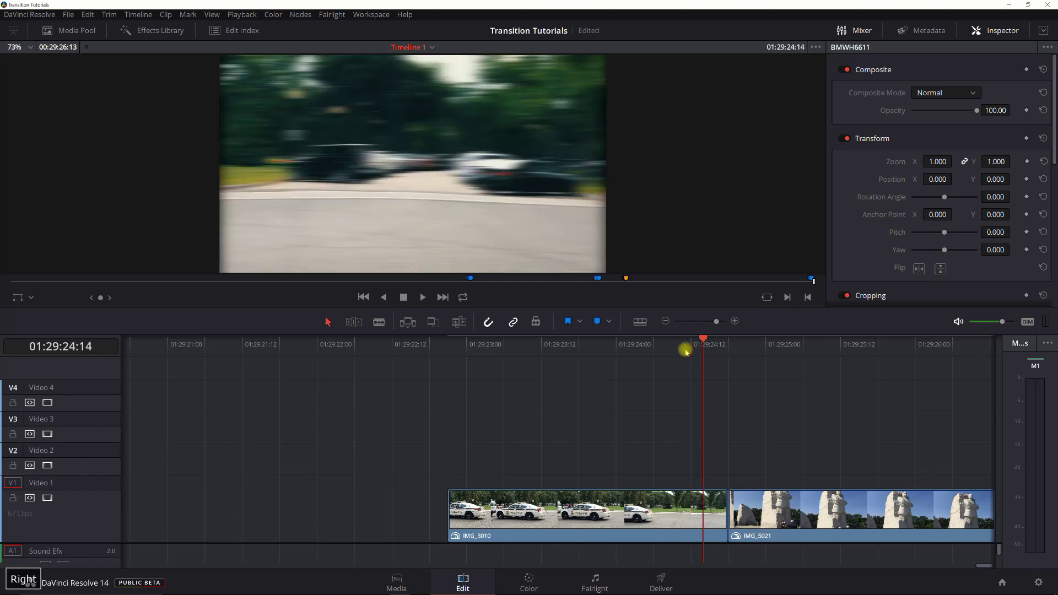
pyautogui.press('Right')
pyautogui.press('Right')
pyautogui.press('Right')
pyautogui.press('Right')
pyautogui.press('Right')
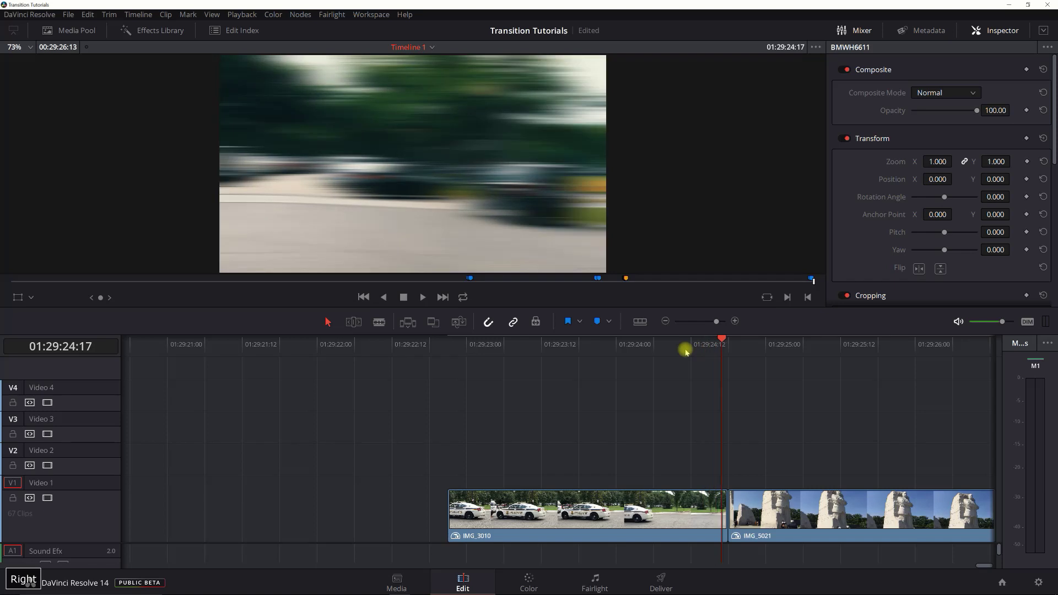
pyautogui.press('Right')
pyautogui.press('Right')
pyautogui.press('Right')
pyautogui.press('Right')
pyautogui.press('Right')
pyautogui.press('Right')
pyautogui.press('Right')
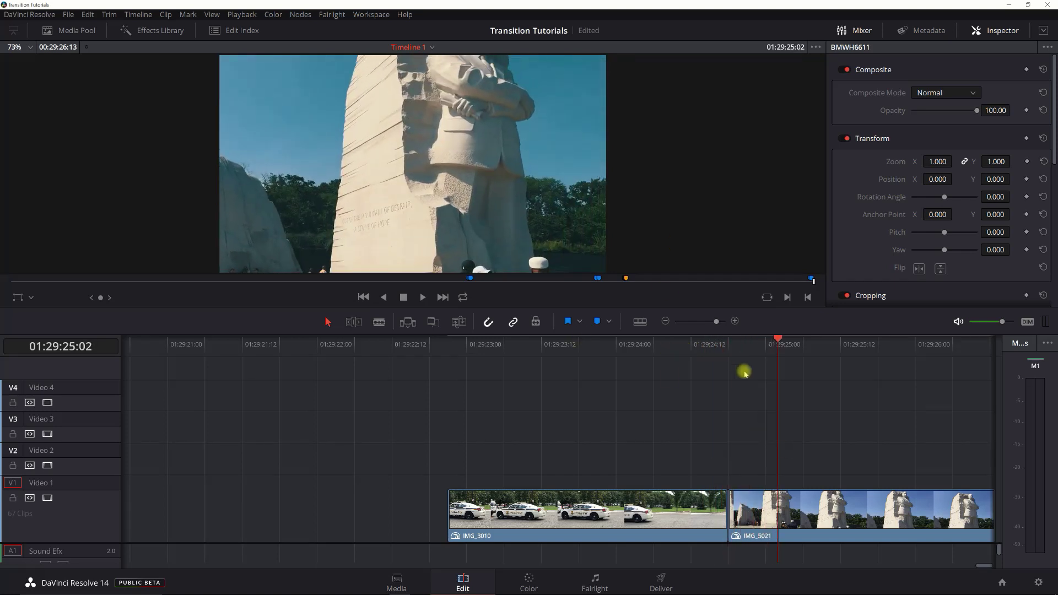
# On the Color page, compare IMG_5021's first and last Directional Blur keyframes (1.000 to 0.000).
pyautogui.click(524, 583)
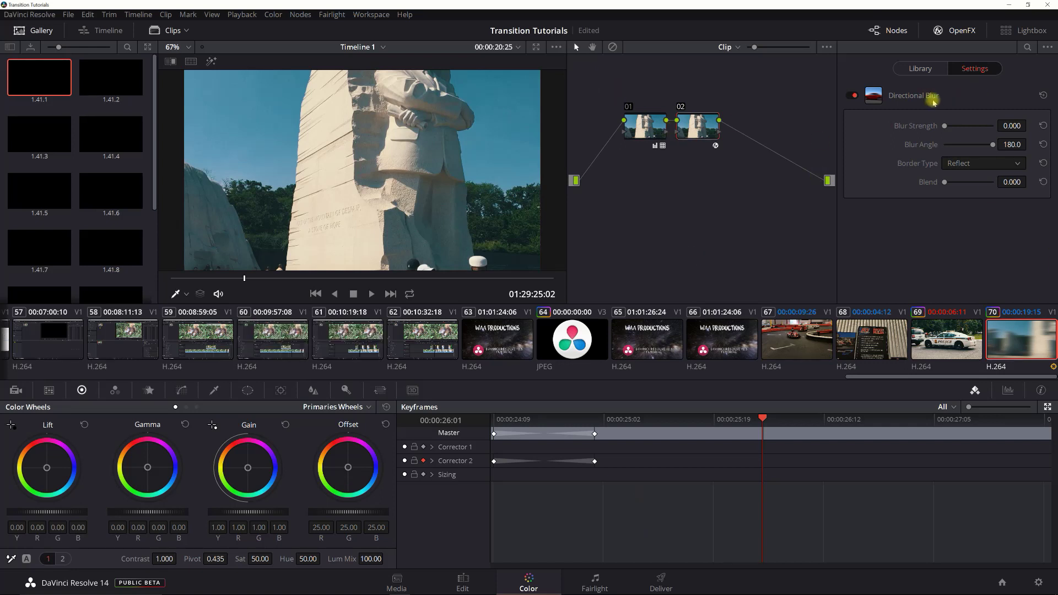
pyautogui.click(497, 420)
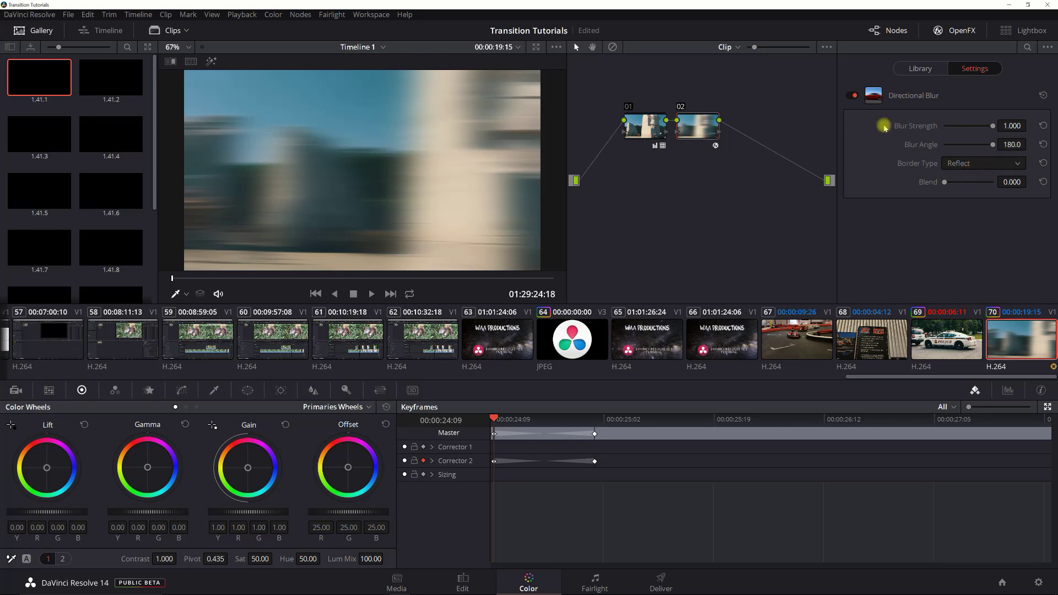
pyautogui.click(594, 418)
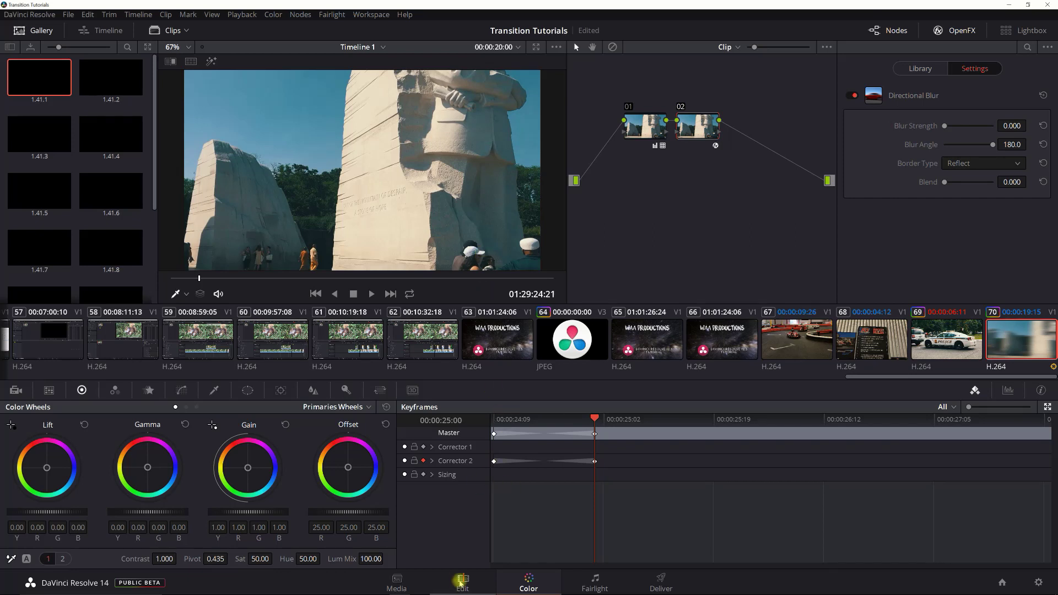
# Switch back to the Edit page to view IMG_3010 cutting into IMG_5021.
pyautogui.click(461, 580)
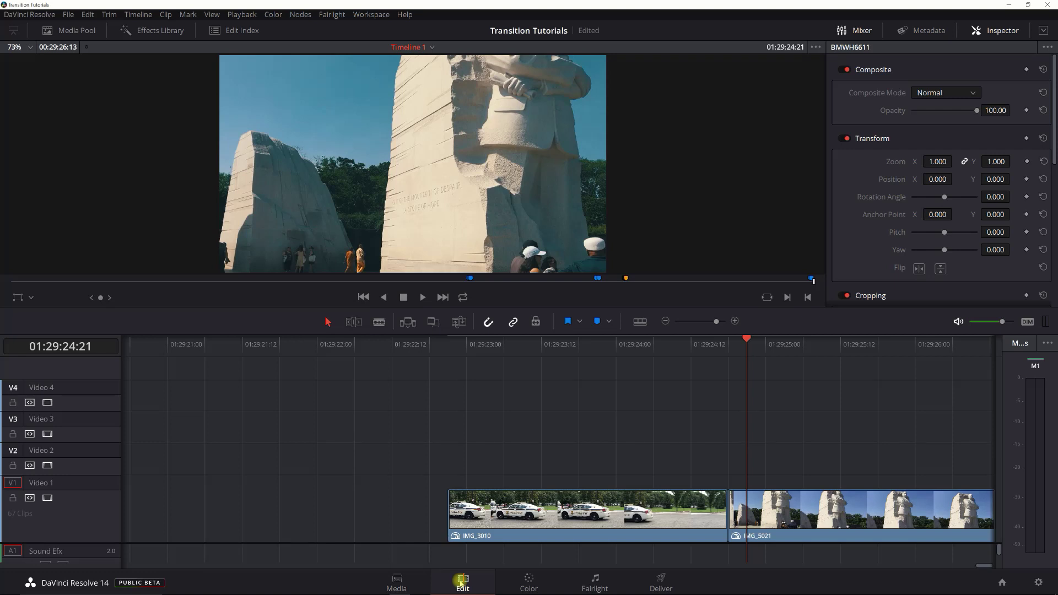